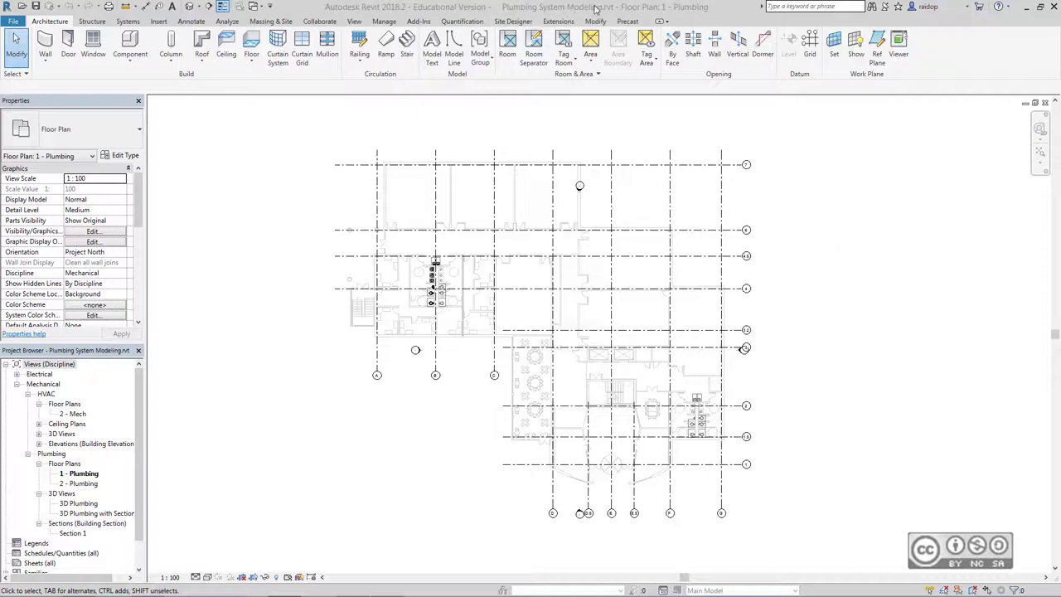
# Open the '3D Plumbing with Section Box' view from Plumbing > 3D Views in the Project Browser
pyautogui.click(42, 364)
pyautogui.scroll(-1, 46, 415)
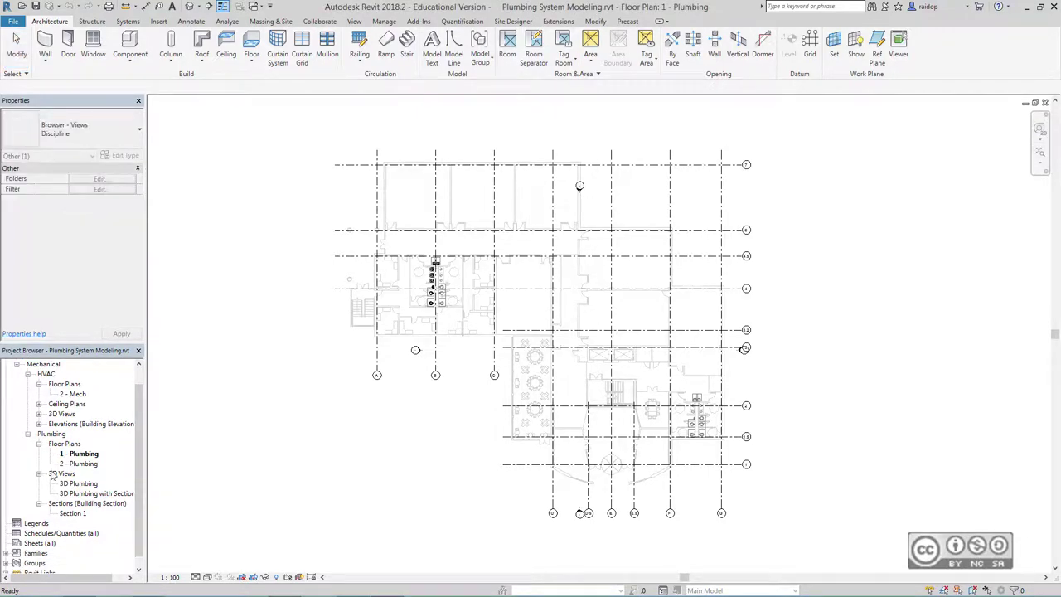
pyautogui.doubleClick(86, 494)
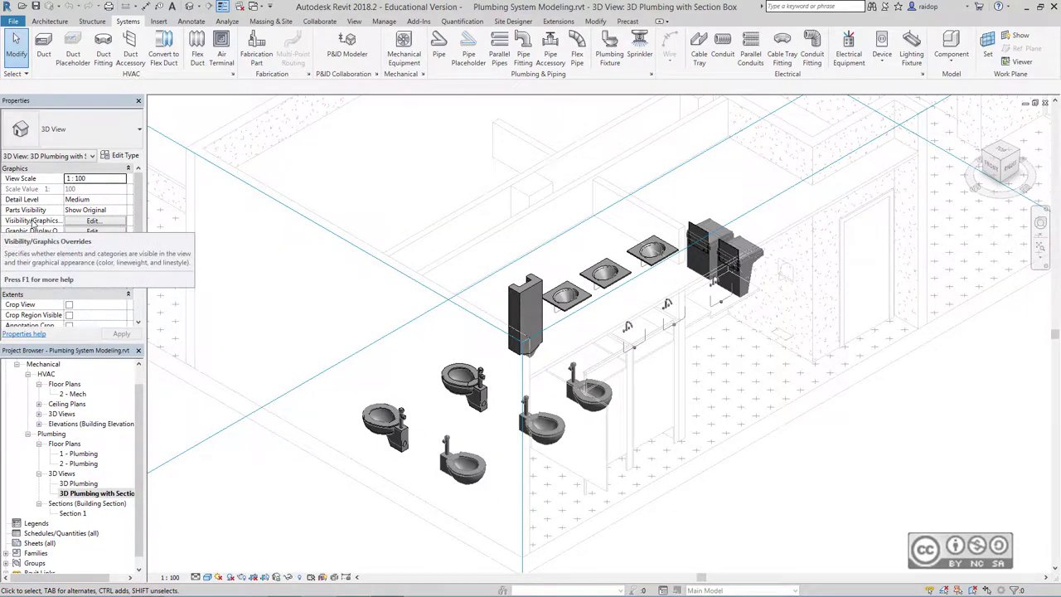
# Give the ARCH_SAMPLE link custom model-category visibility with Plumbing Fixtures unchecked
pyautogui.click(93, 220)
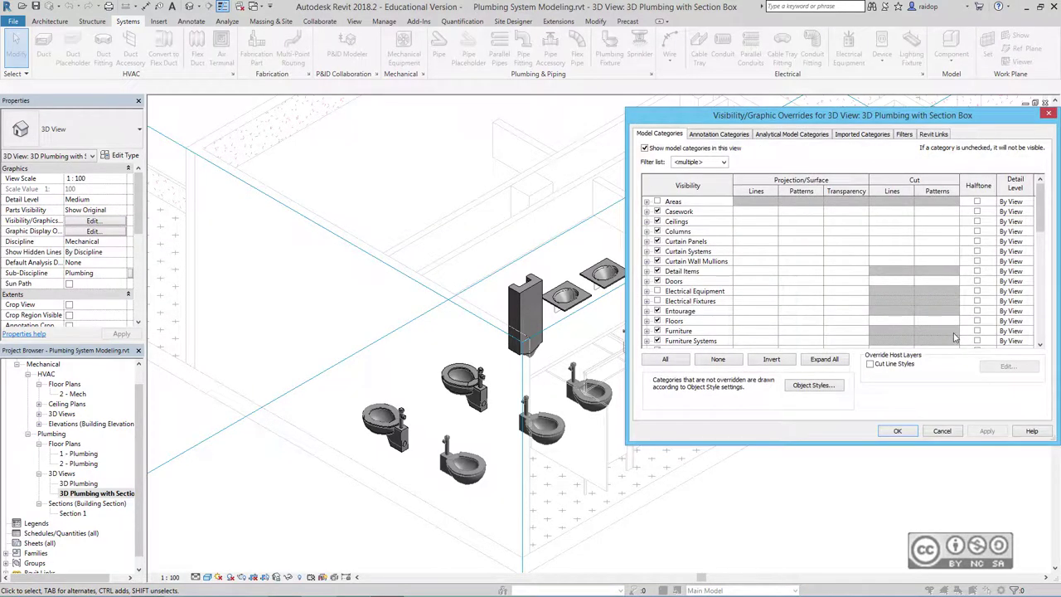
pyautogui.click(933, 134)
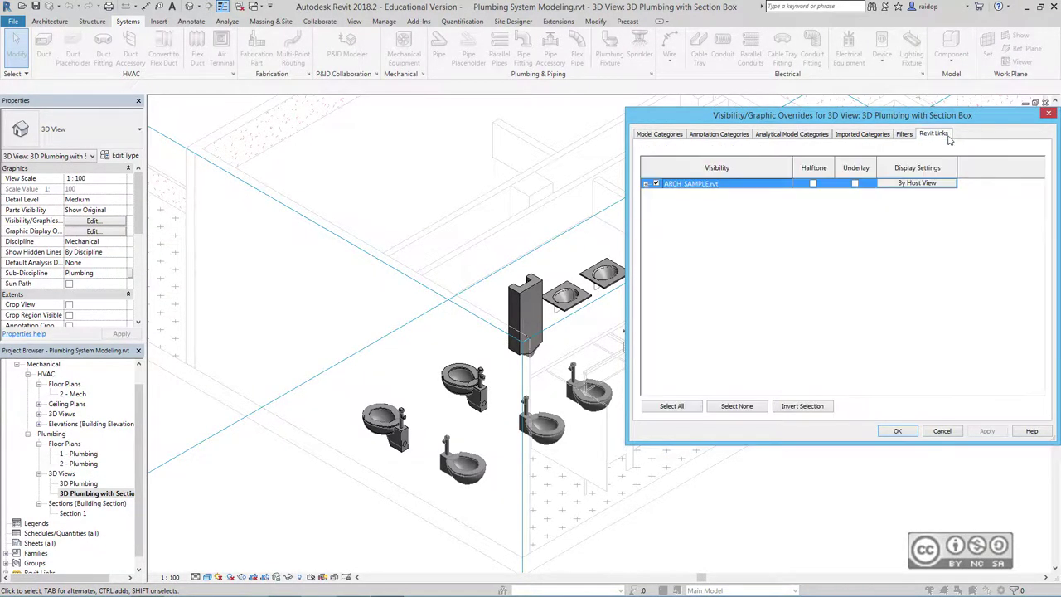
pyautogui.click(918, 184)
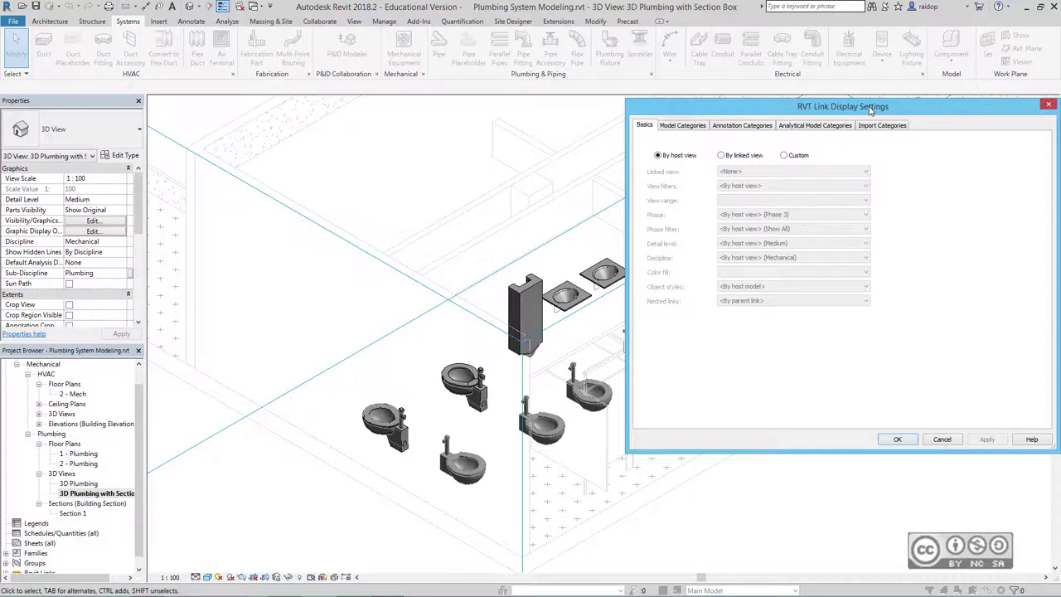
pyautogui.click(783, 155)
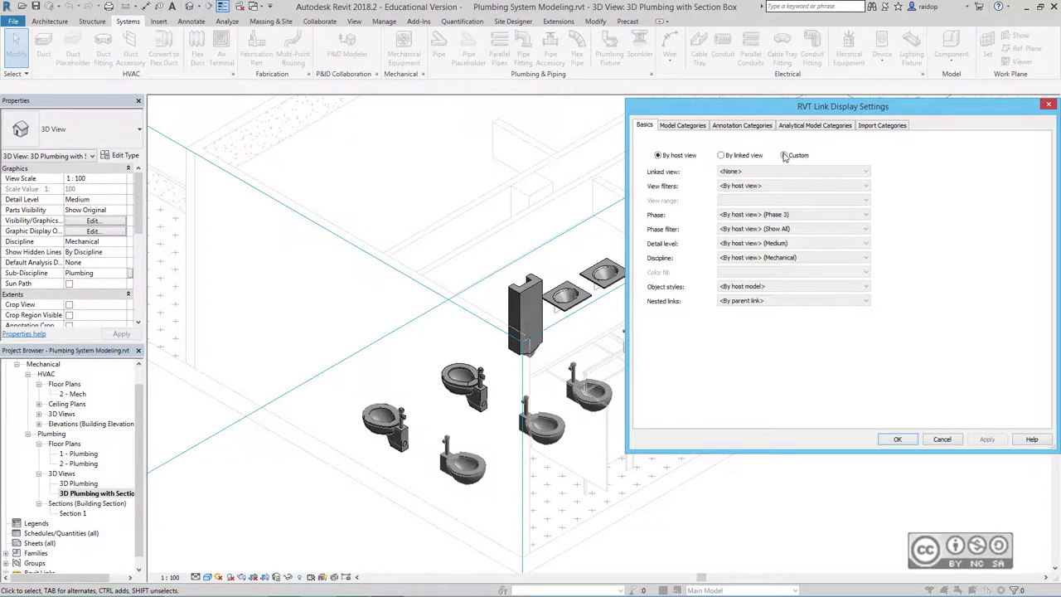
pyautogui.click(685, 127)
pyautogui.click(764, 144)
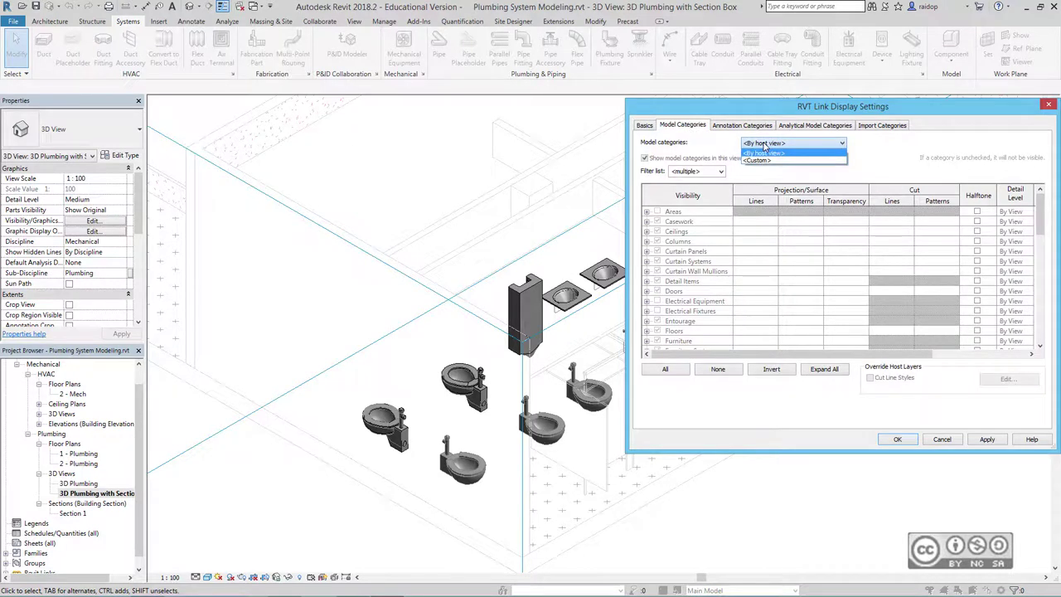
pyautogui.click(756, 160)
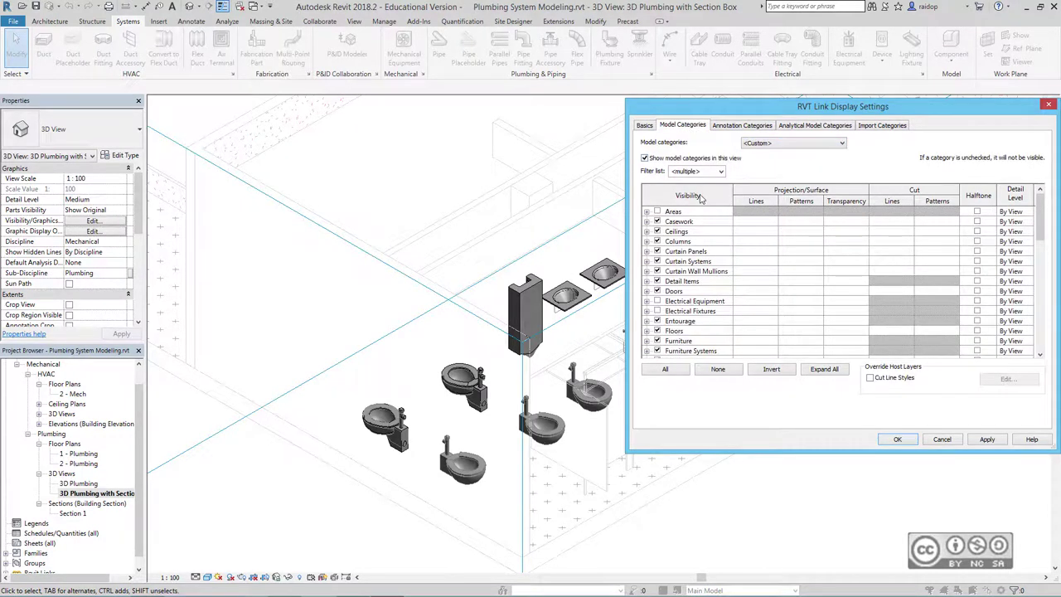
pyautogui.scroll(-4, 702, 341)
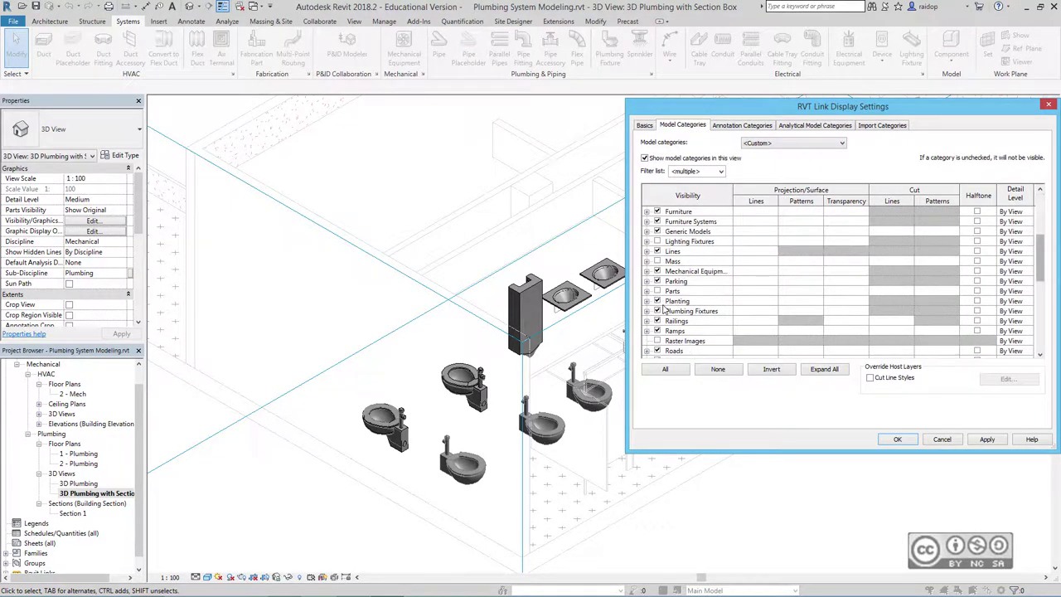
pyautogui.click(690, 312)
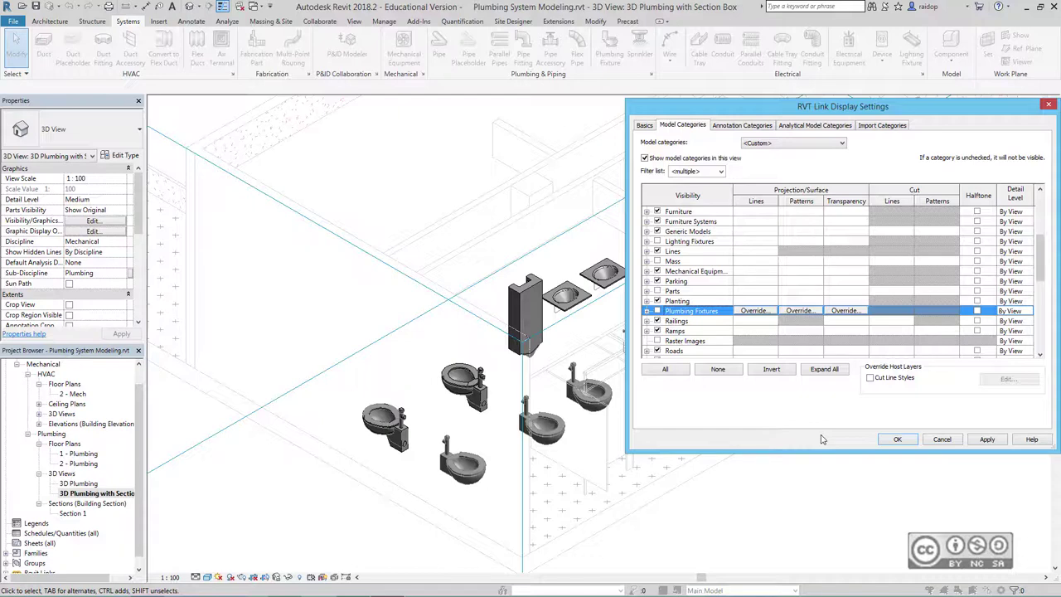
pyautogui.click(897, 439)
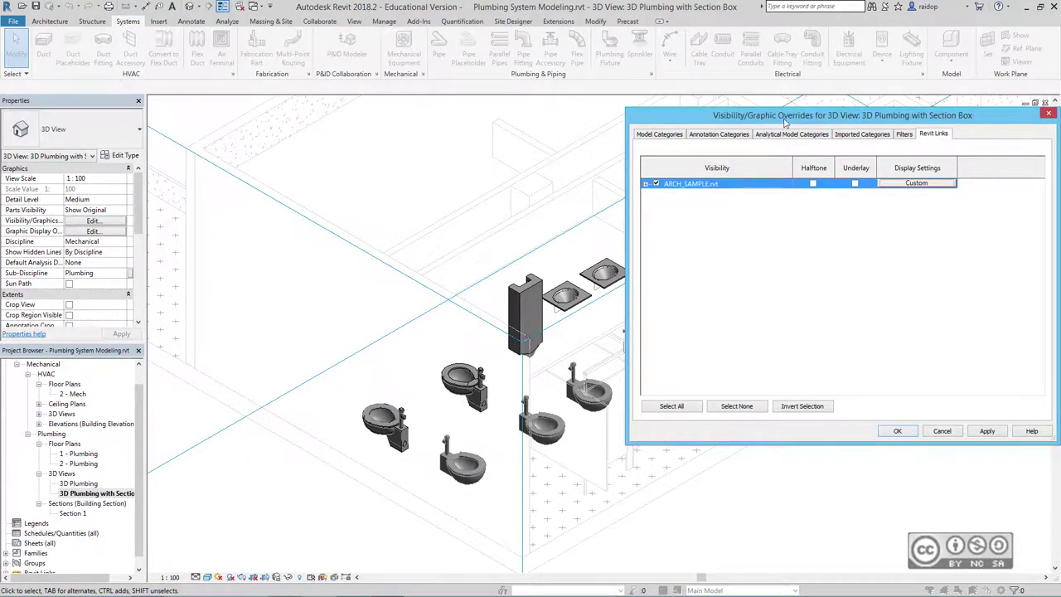
pyautogui.click(900, 433)
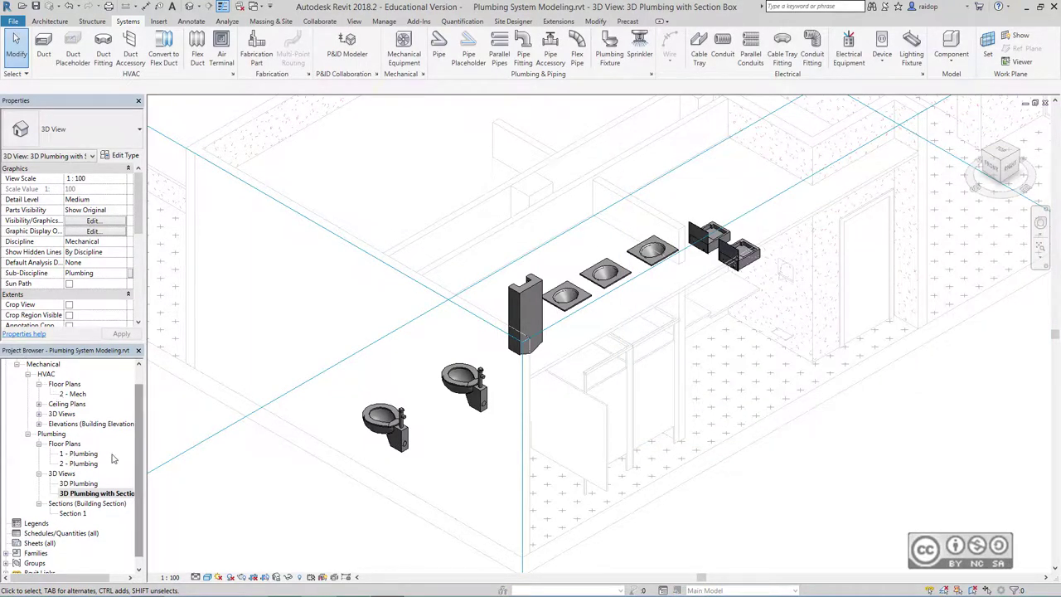
# Open Section 1 and tile it with the 3D view and 1 - Plumbing floor plan
pyautogui.doubleClick(73, 514)
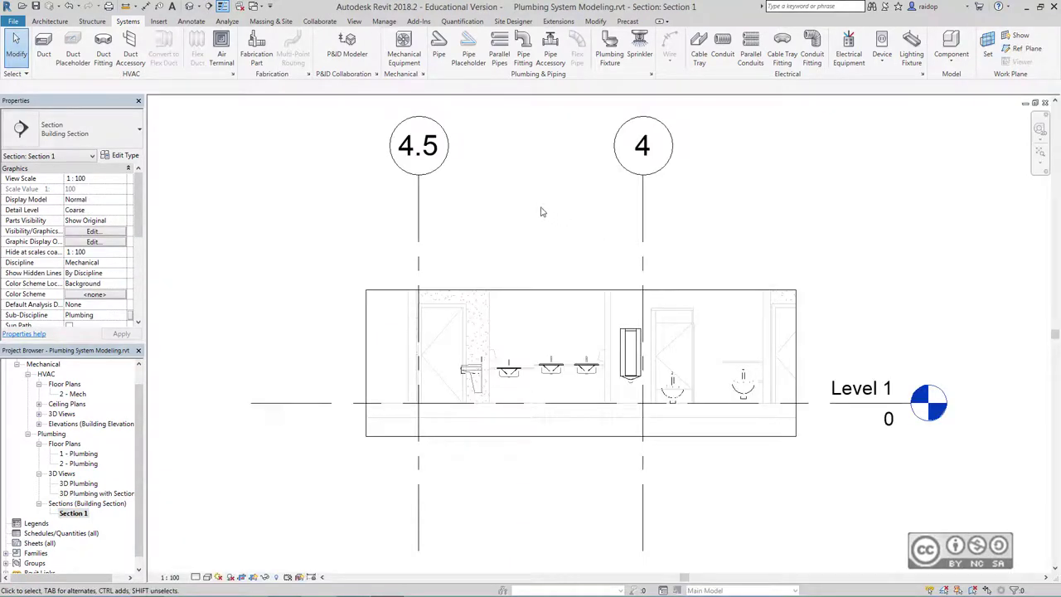
pyautogui.click(354, 21)
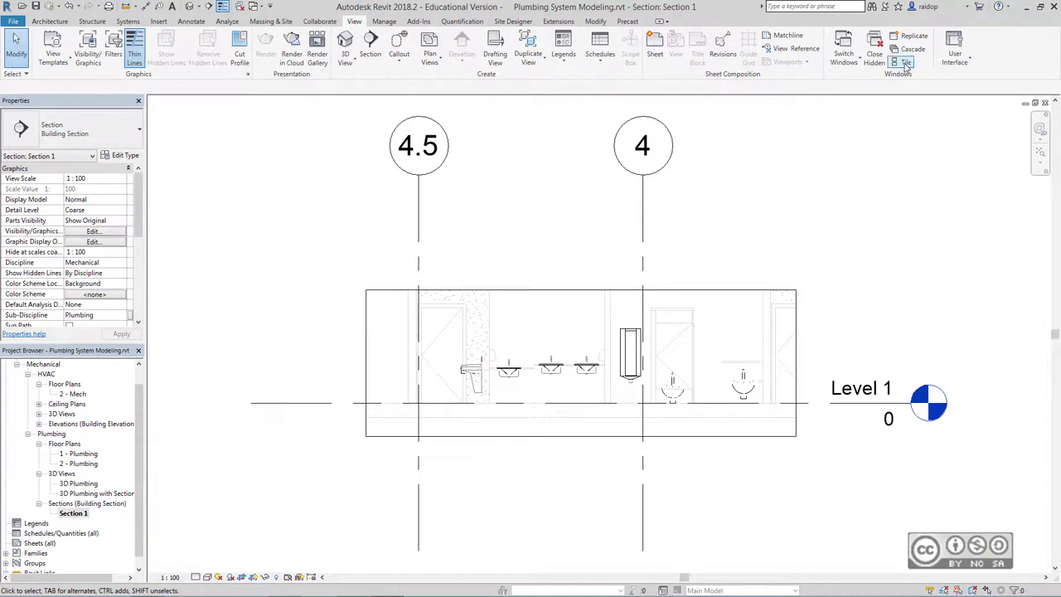
pyautogui.click(906, 63)
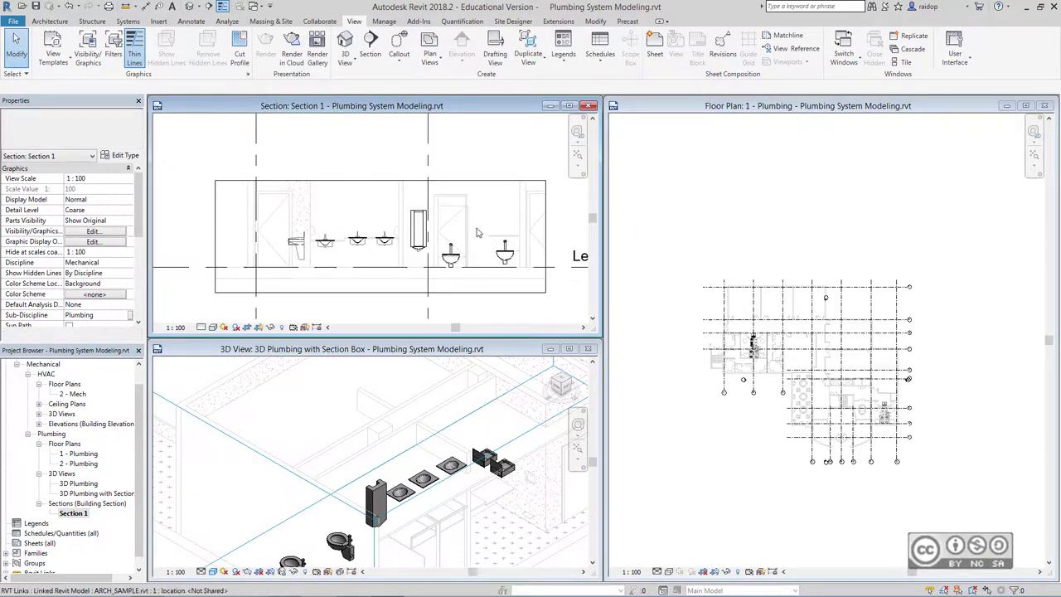
pyautogui.click(128, 22)
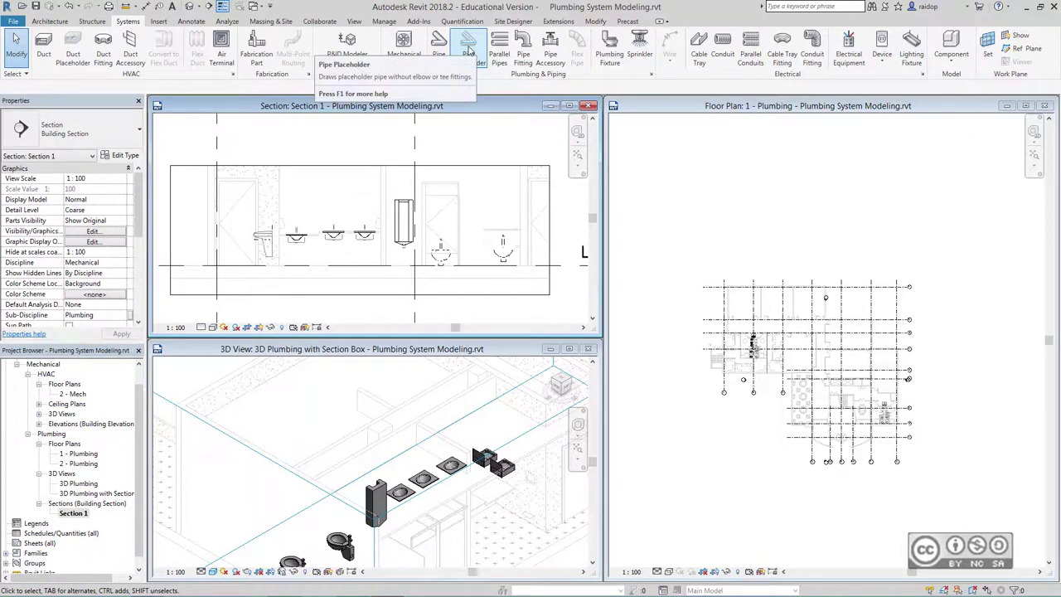
# Draw a 25.0 mm Slope Down pipe placeholder under the fixtures in Section 1
pyautogui.click(469, 49)
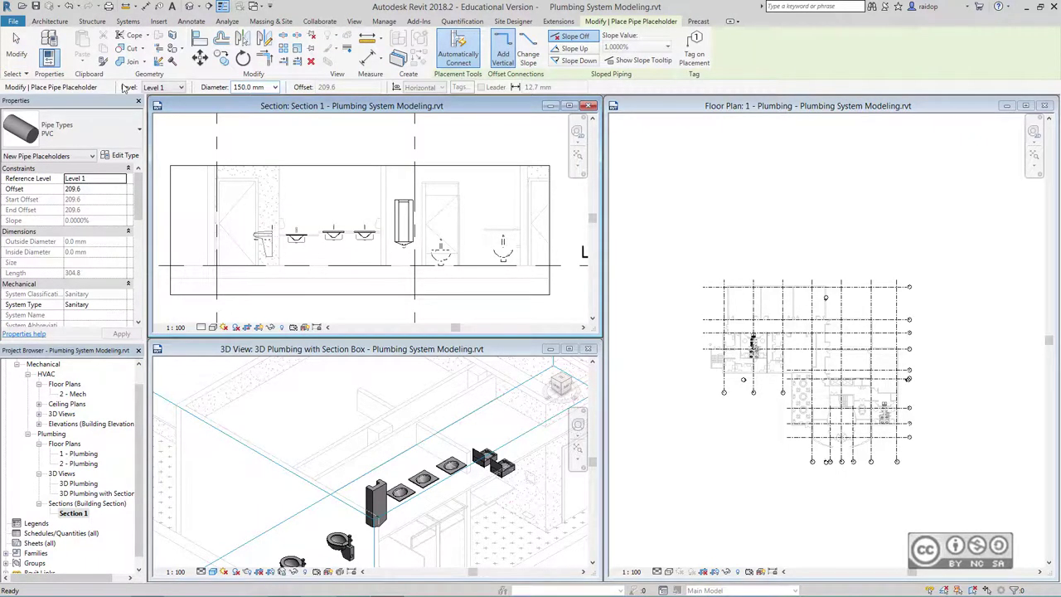
pyautogui.click(275, 87)
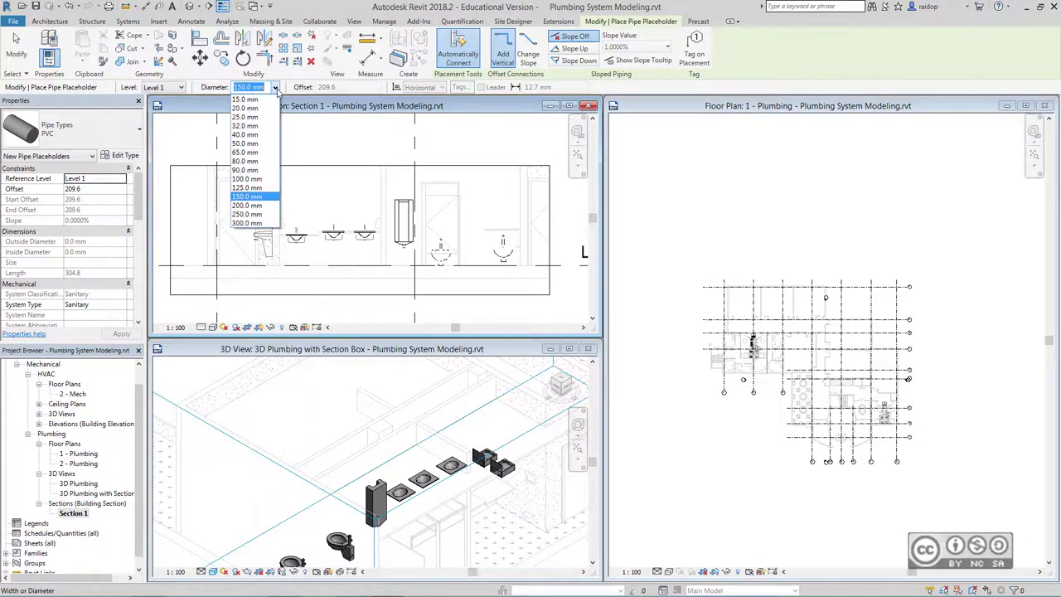
pyautogui.click(245, 117)
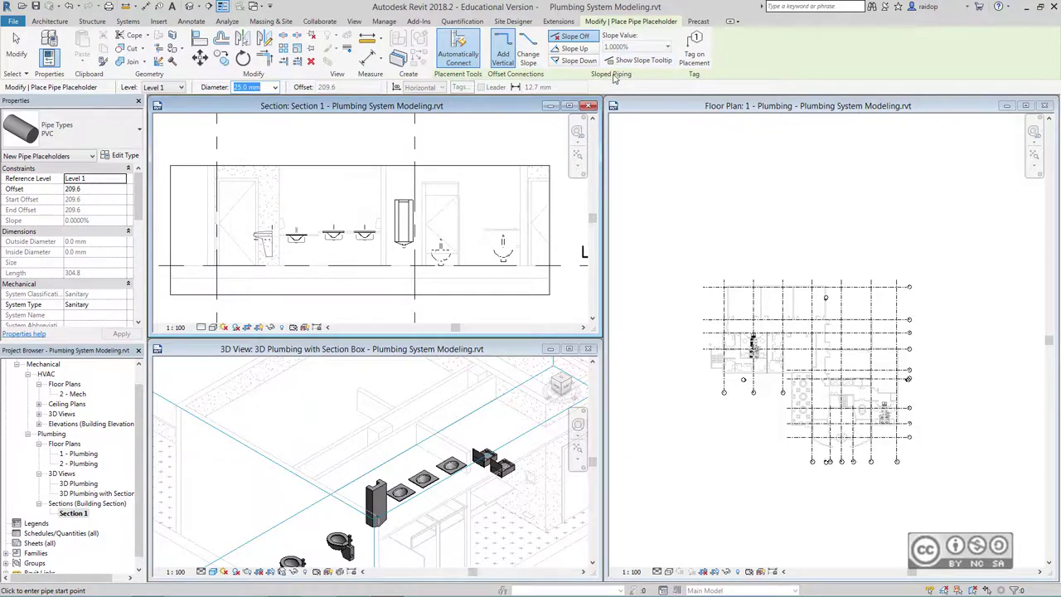
pyautogui.click(577, 62)
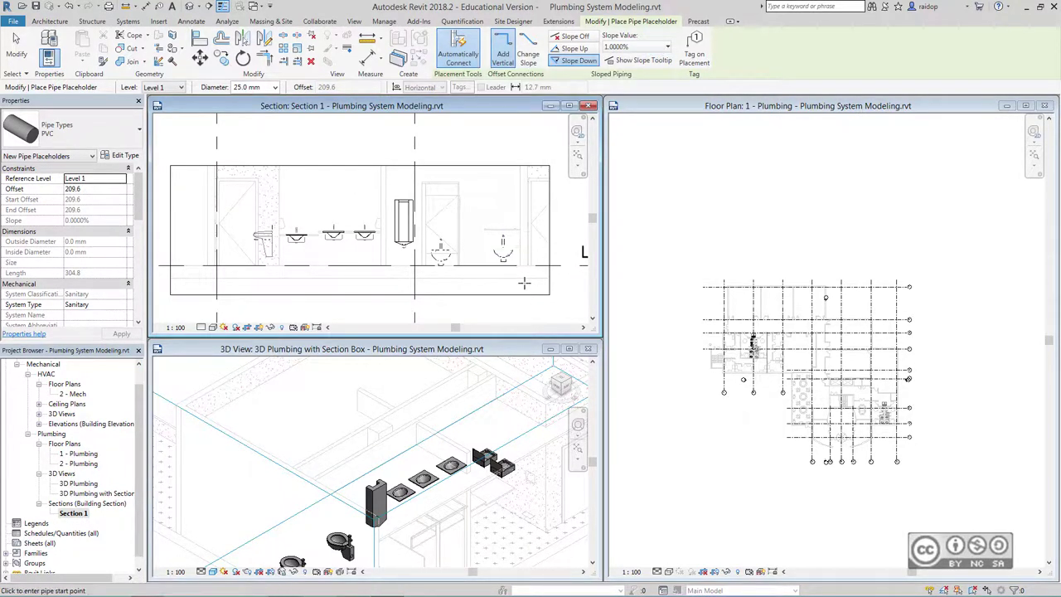
pyautogui.scroll(2, 530, 274)
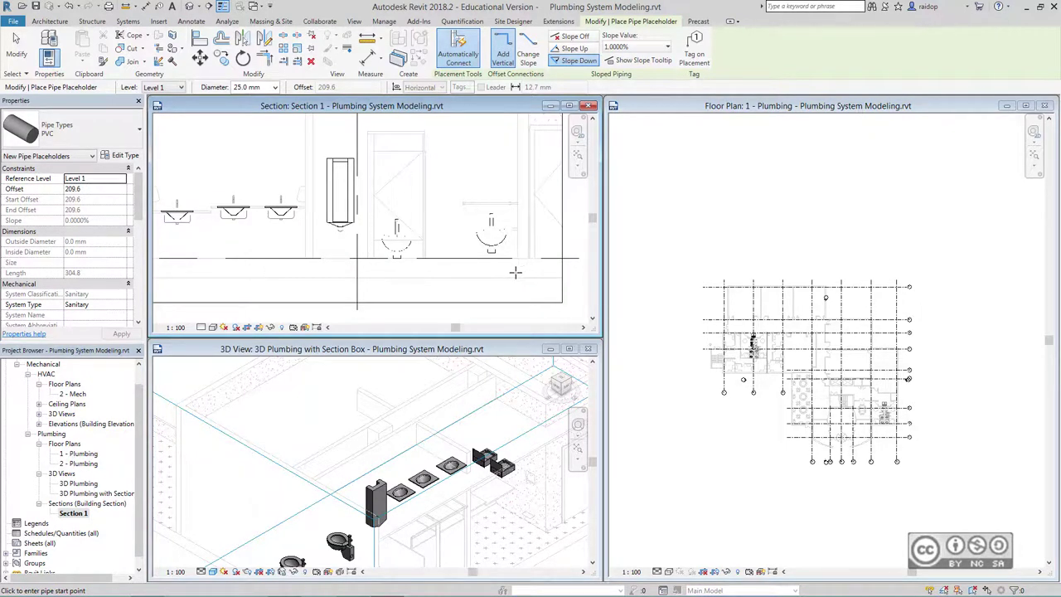
pyautogui.click(368, 272)
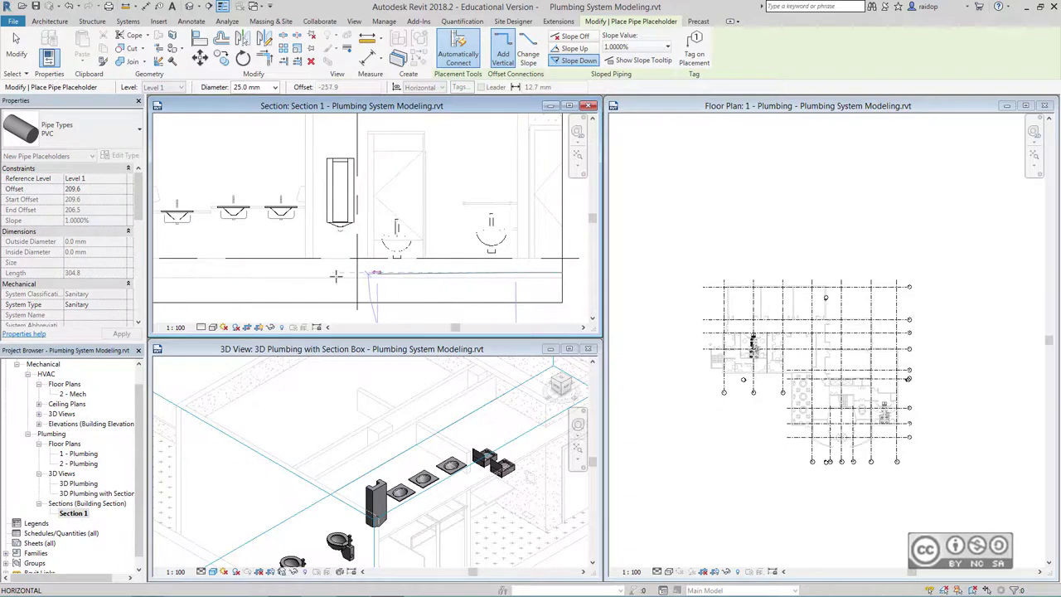
pyautogui.moveTo(211, 257); pyautogui.dragTo(297, 256, button='middle')
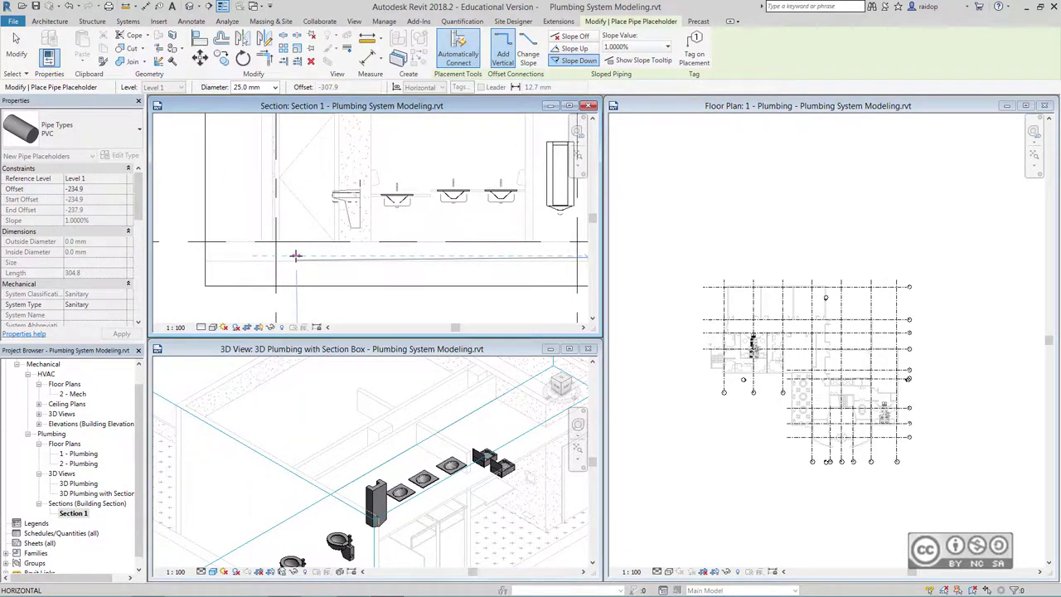
pyautogui.click(297, 256)
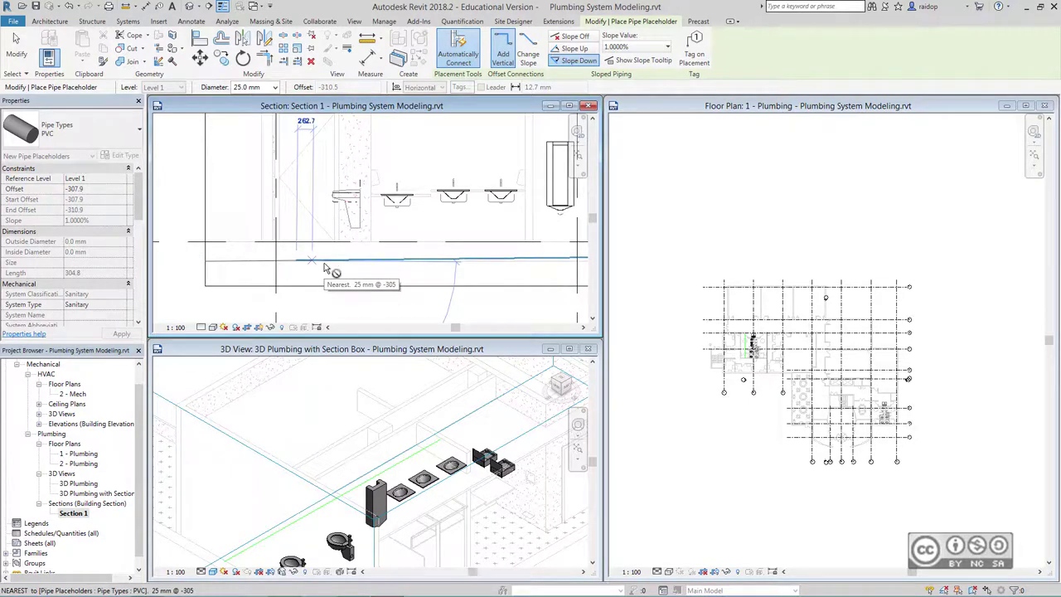
pyautogui.press('Escape')
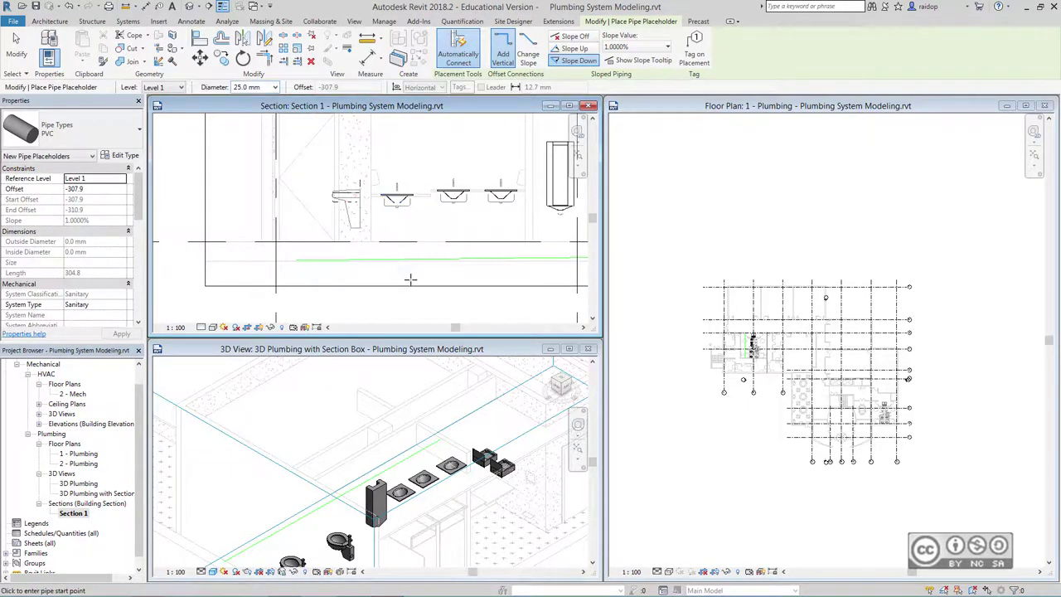
pyautogui.press('Escape')
pyautogui.click(730, 122)
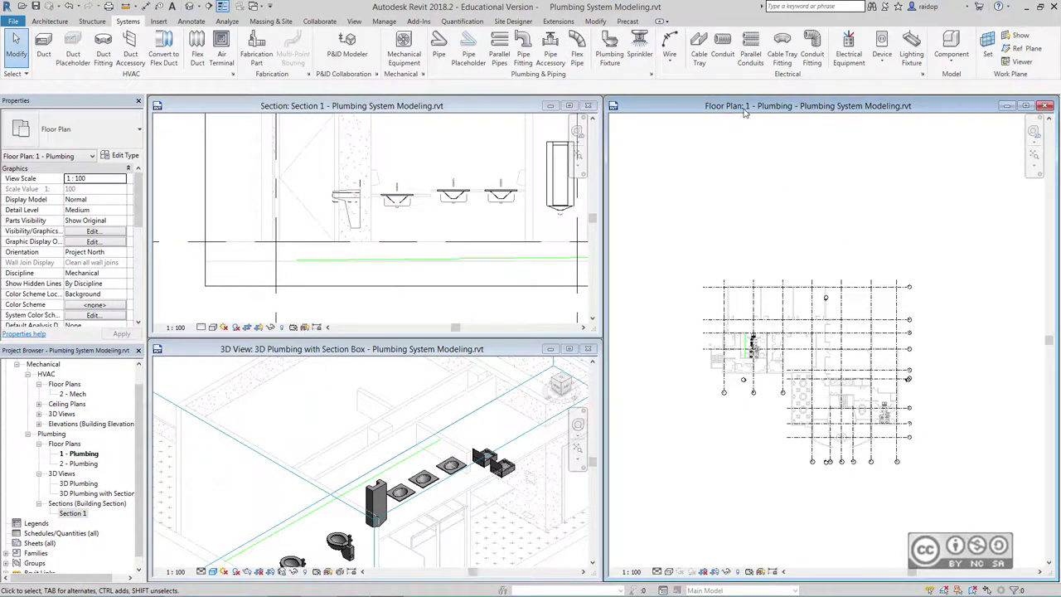
# Drag the plan's pipe placeholder right so it runs beside the water closets
pyautogui.scroll(3, 748, 346)
pyautogui.scroll(3, 742, 332)
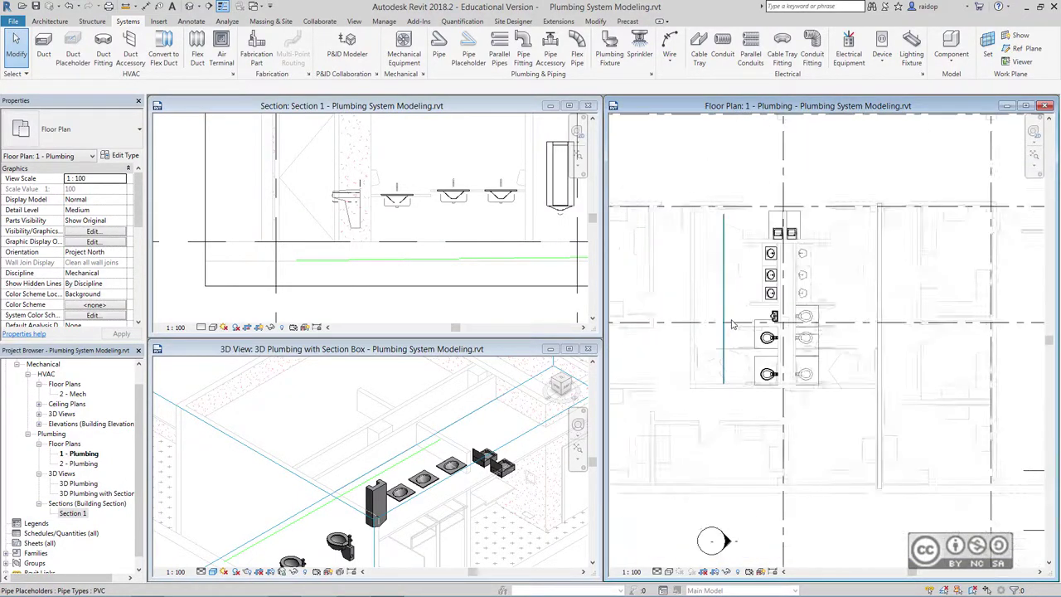
pyautogui.scroll(2, 730, 307)
pyautogui.click(724, 291)
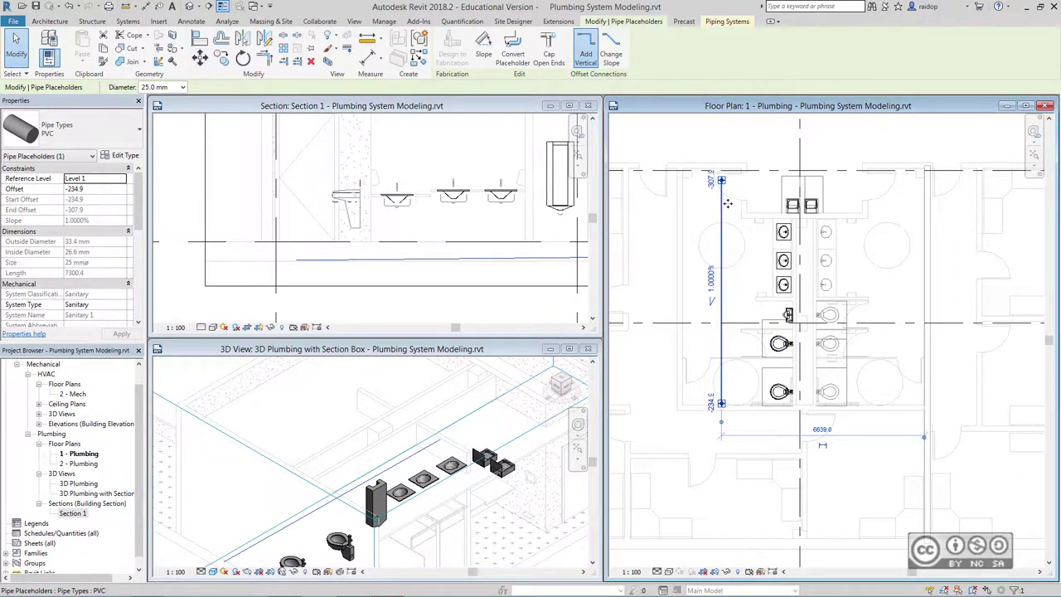
pyautogui.moveTo(727, 203); pyautogui.dragTo(809, 212)
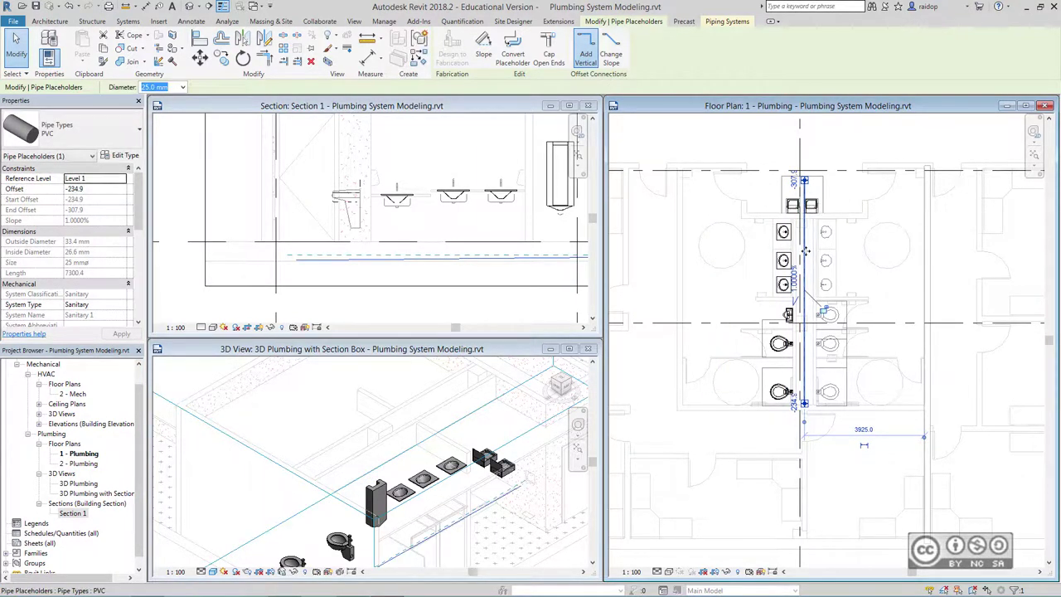
pyautogui.click(842, 140)
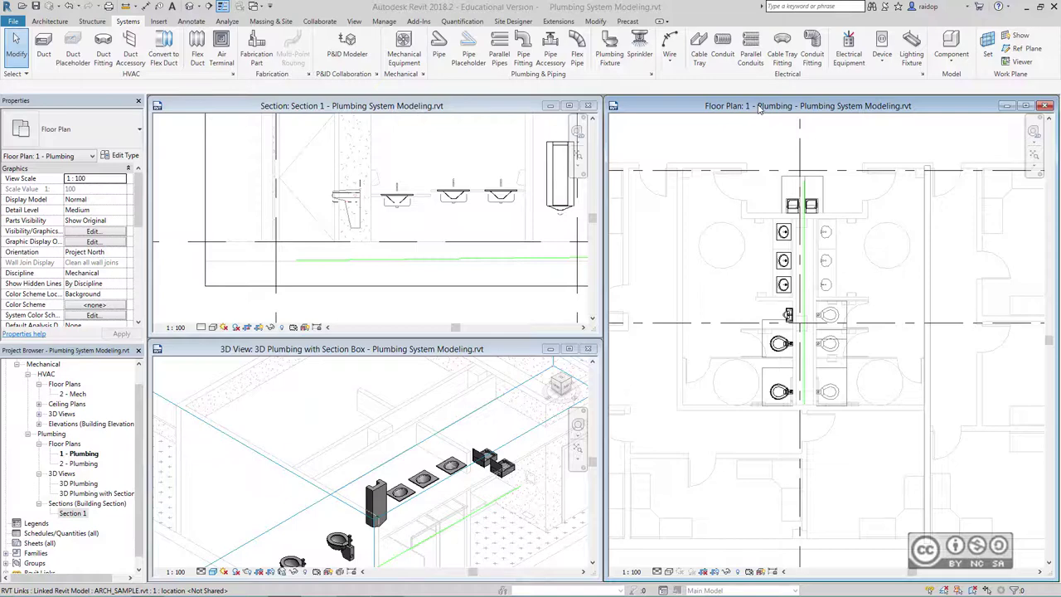
# Draw a pipe from the lower water closet's Connector 2 : Sanitary to the main line
pyautogui.scroll(4, 781, 398)
pyautogui.click(778, 377)
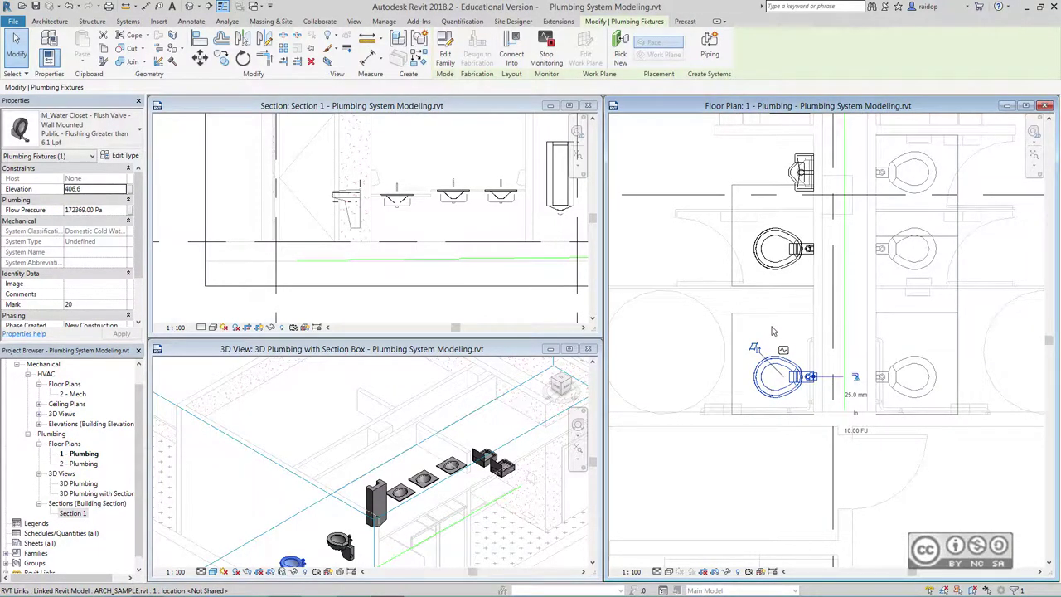
pyautogui.scroll(1, 833, 402)
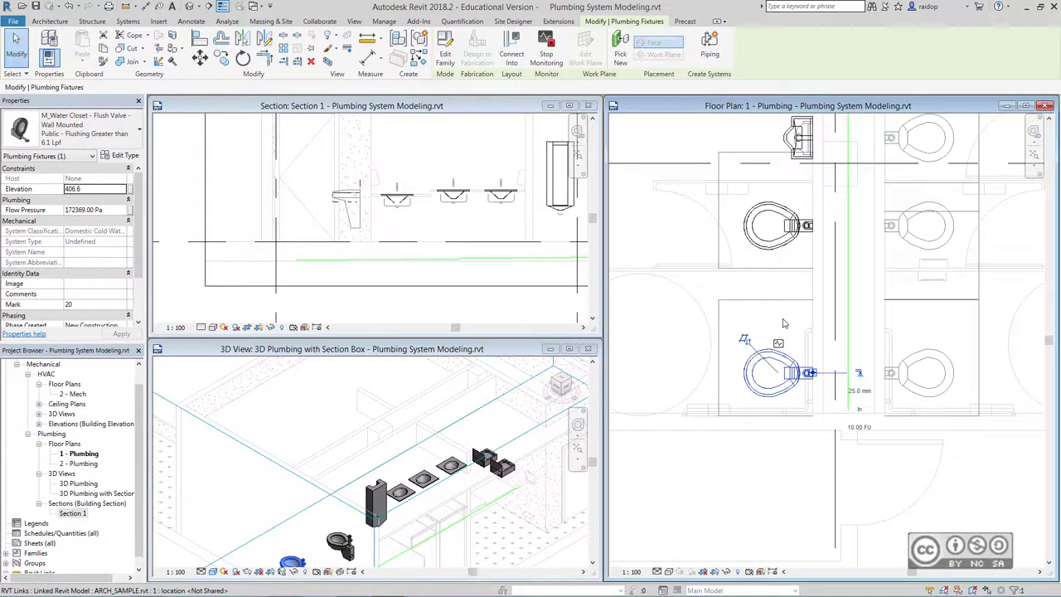
pyautogui.rightClick(814, 383)
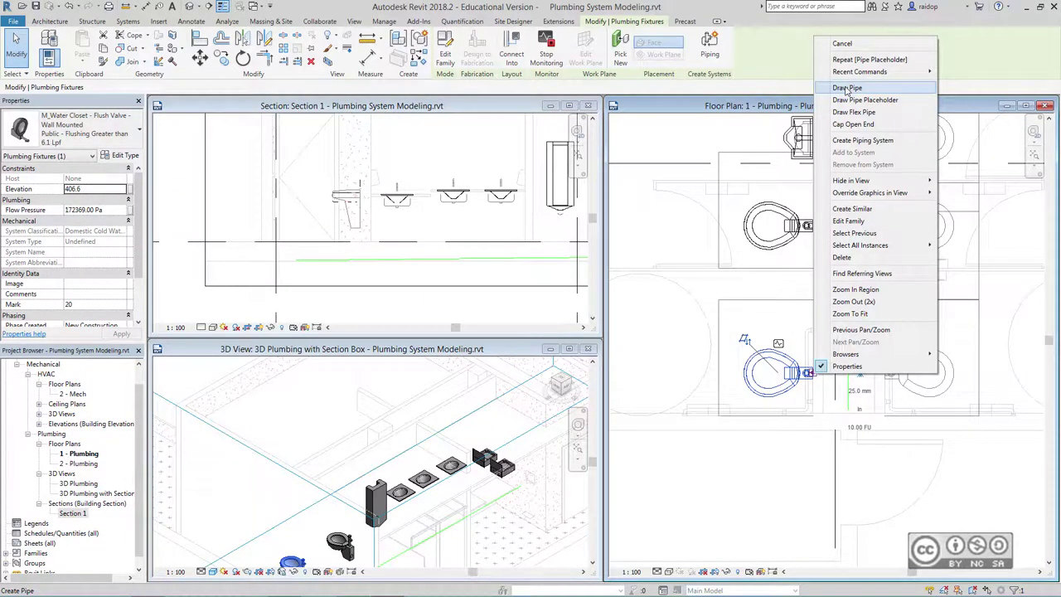
pyautogui.click(847, 88)
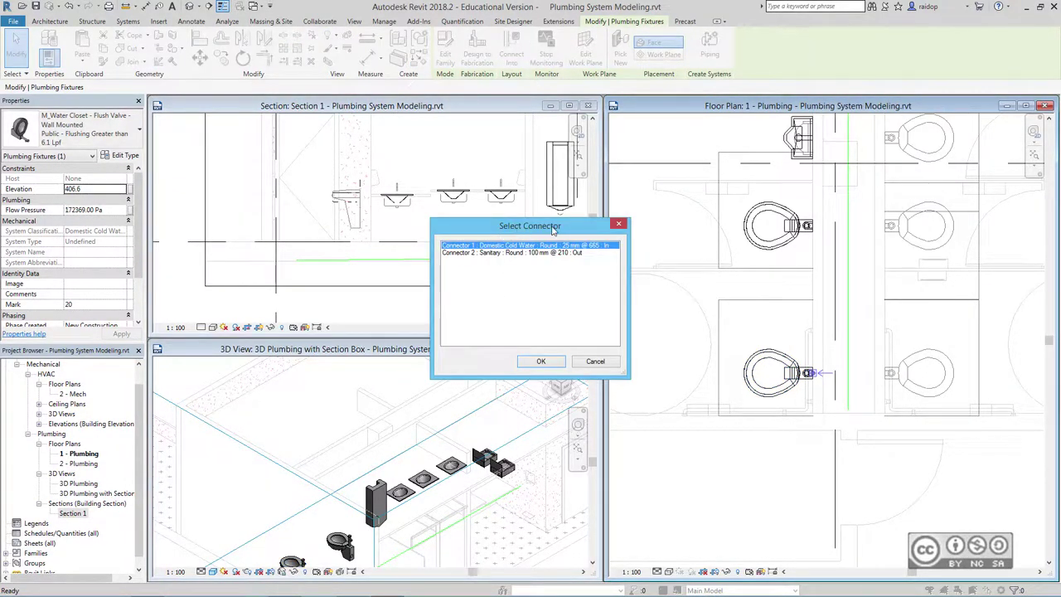
pyautogui.click(466, 253)
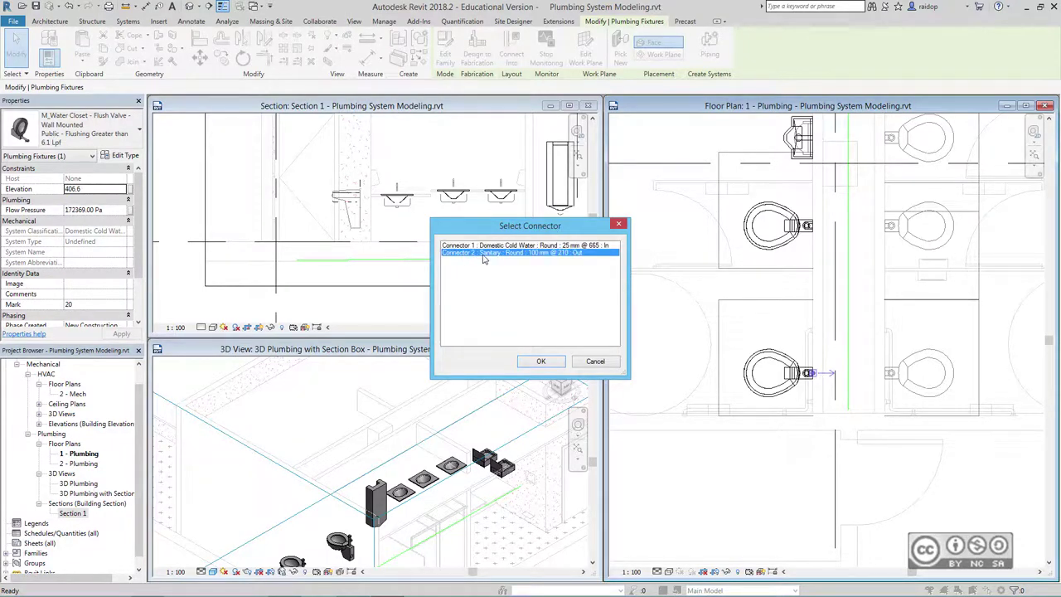
pyautogui.click(540, 360)
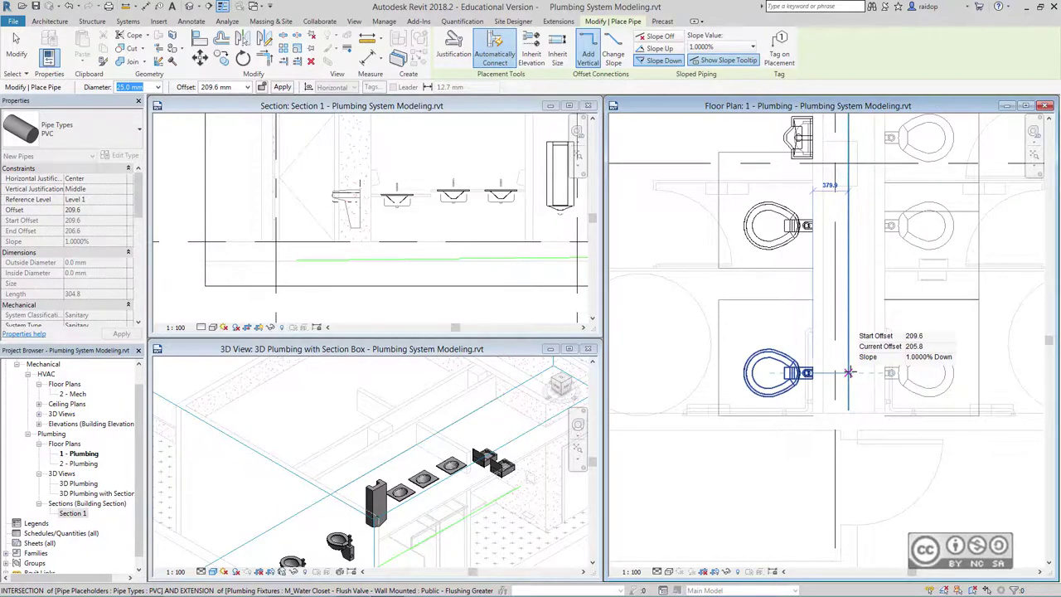
pyautogui.click(848, 373)
pyautogui.press('Escape')
pyautogui.press('Escape')
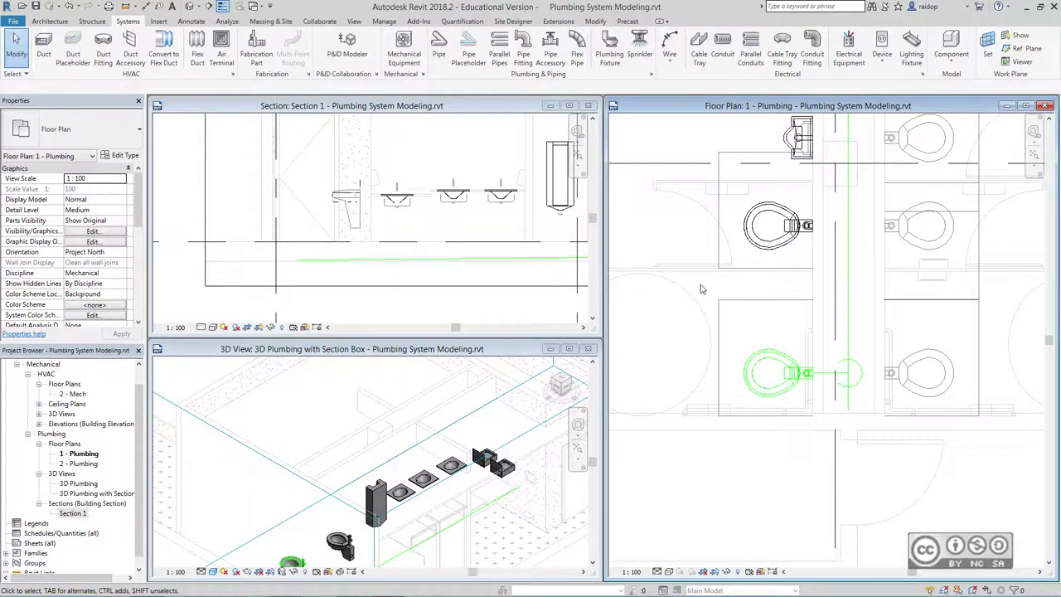
# Set the 3D plumbing view to Wireframe visual style and Fine detail level
pyautogui.scroll(3, 331, 448)
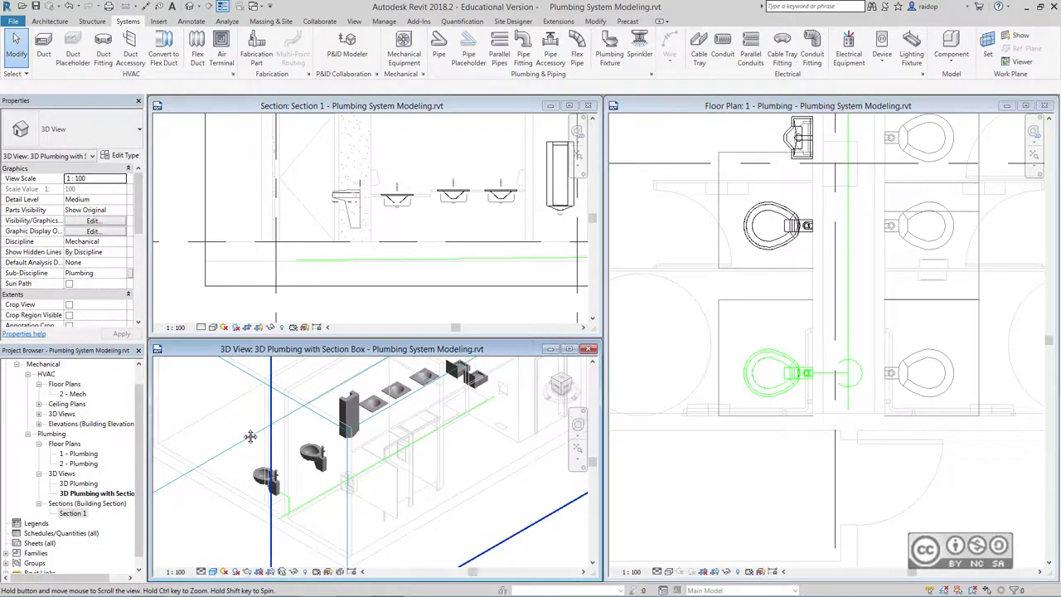
pyautogui.moveTo(273, 431)
pyautogui.mouseDown(button='middle')
pyautogui.moveTo(266, 402)
pyautogui.moveTo(182, 390)
pyautogui.mouseUp(button='middle')
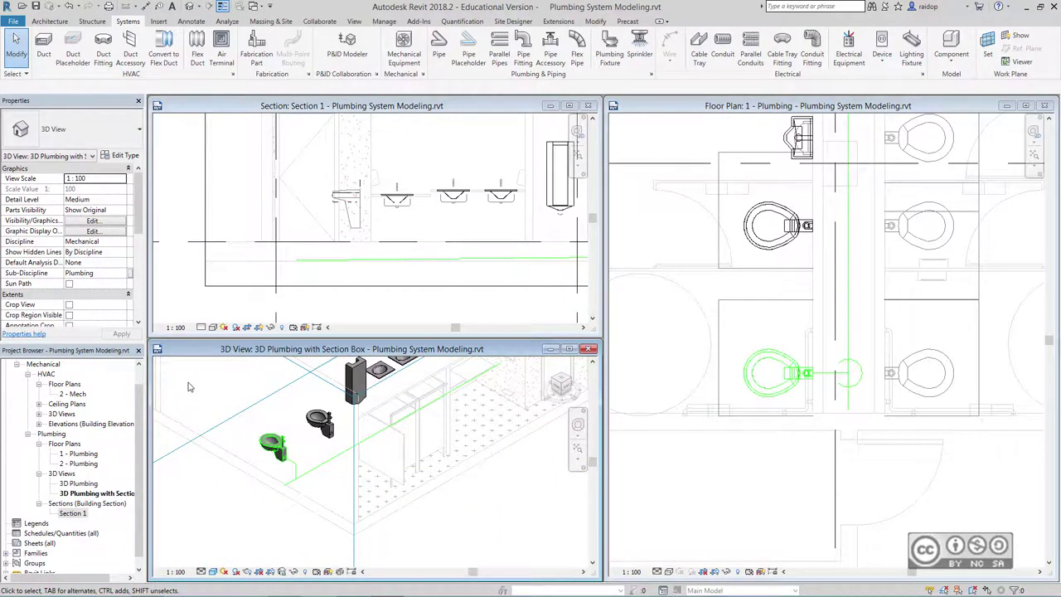
pyautogui.click(213, 571)
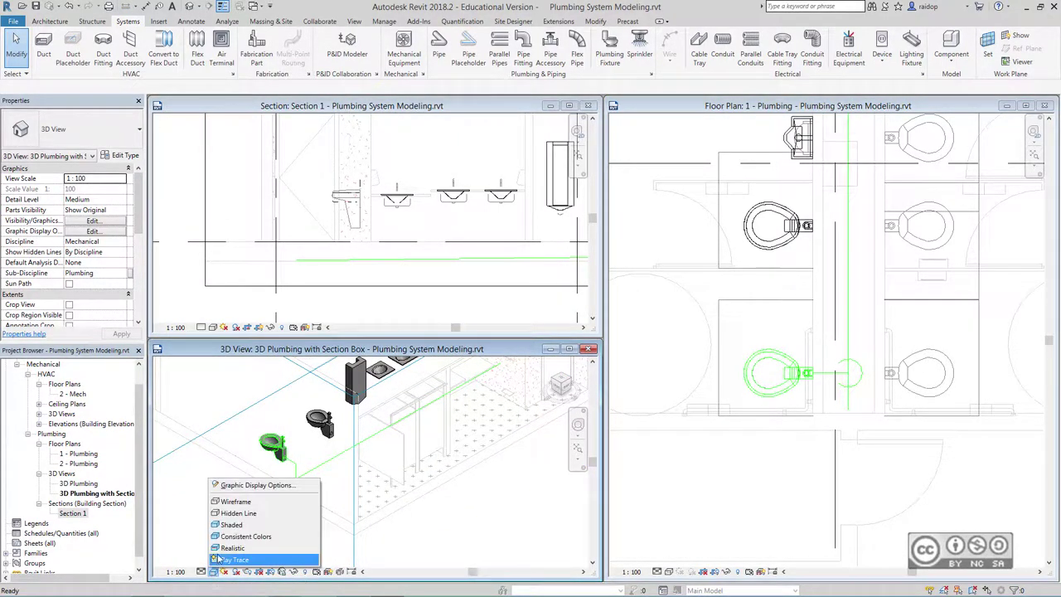
pyautogui.click(234, 502)
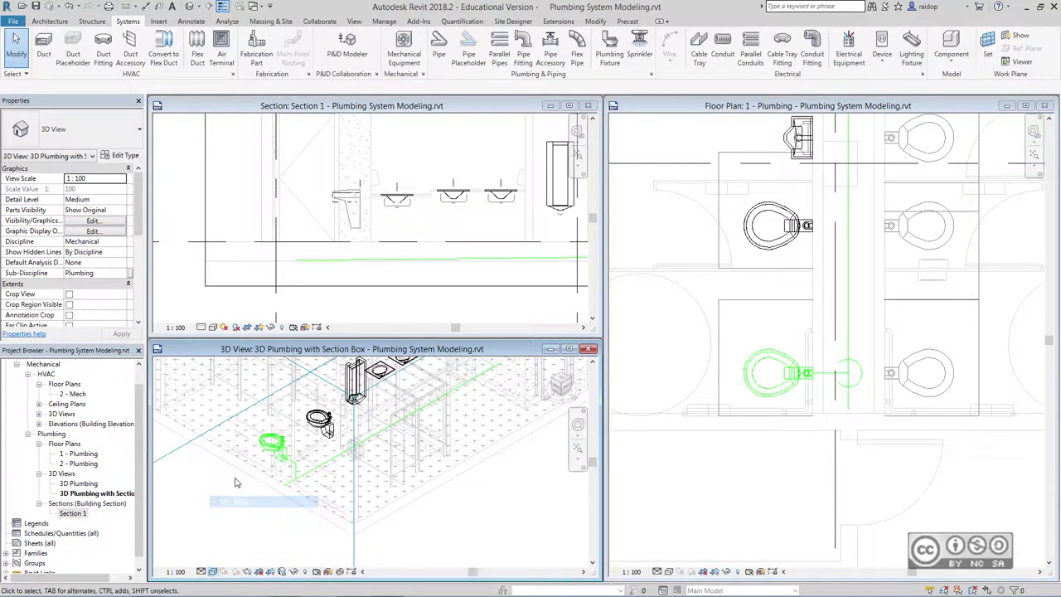
pyautogui.click(200, 572)
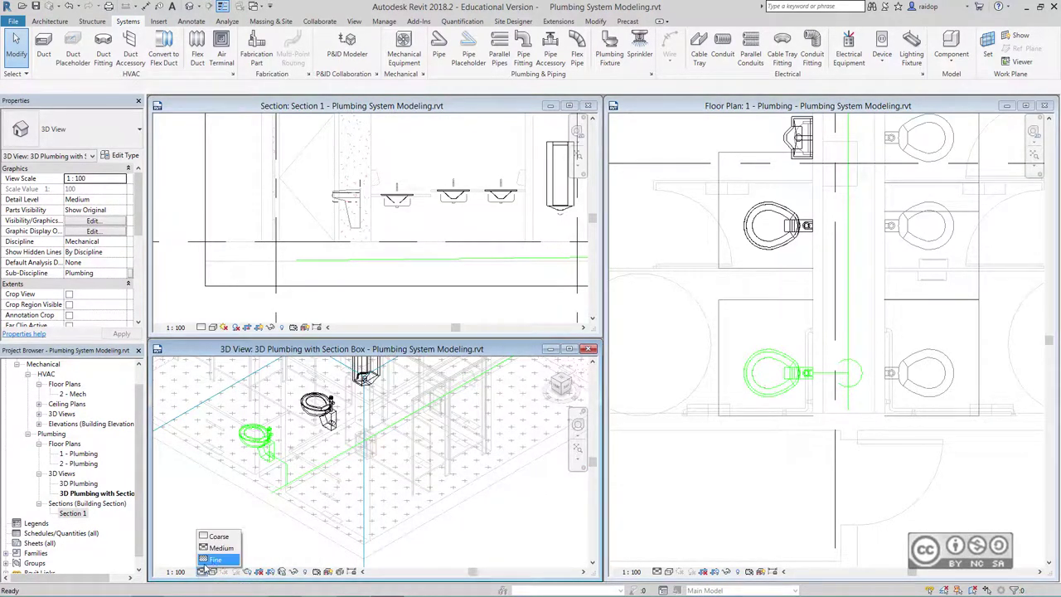
pyautogui.click(222, 556)
pyautogui.scroll(3, 254, 504)
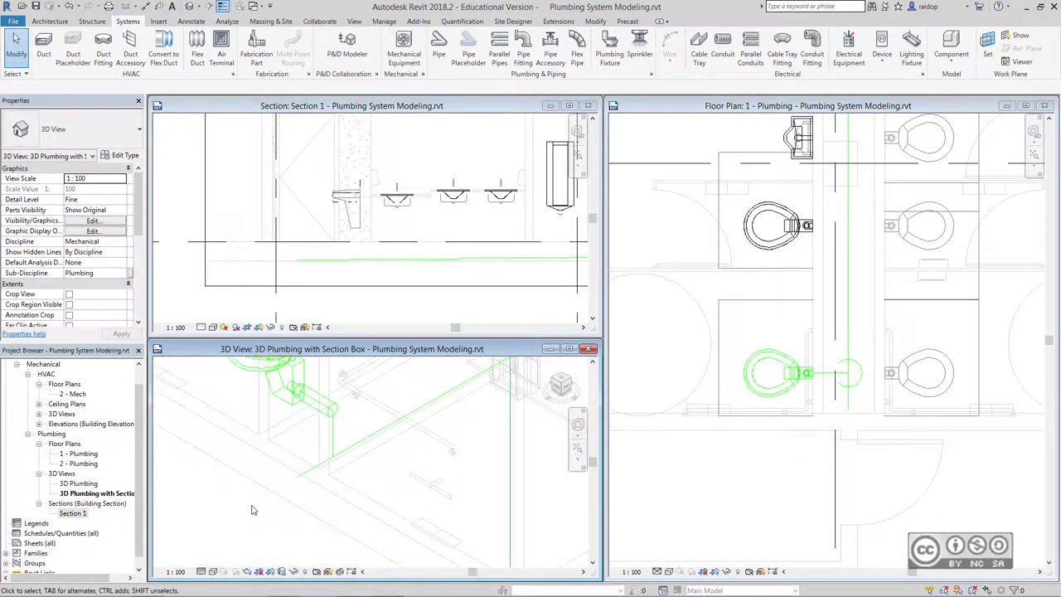
# Convert the selected pipe placeholders into real pipes with fittings
pyautogui.click(346, 449)
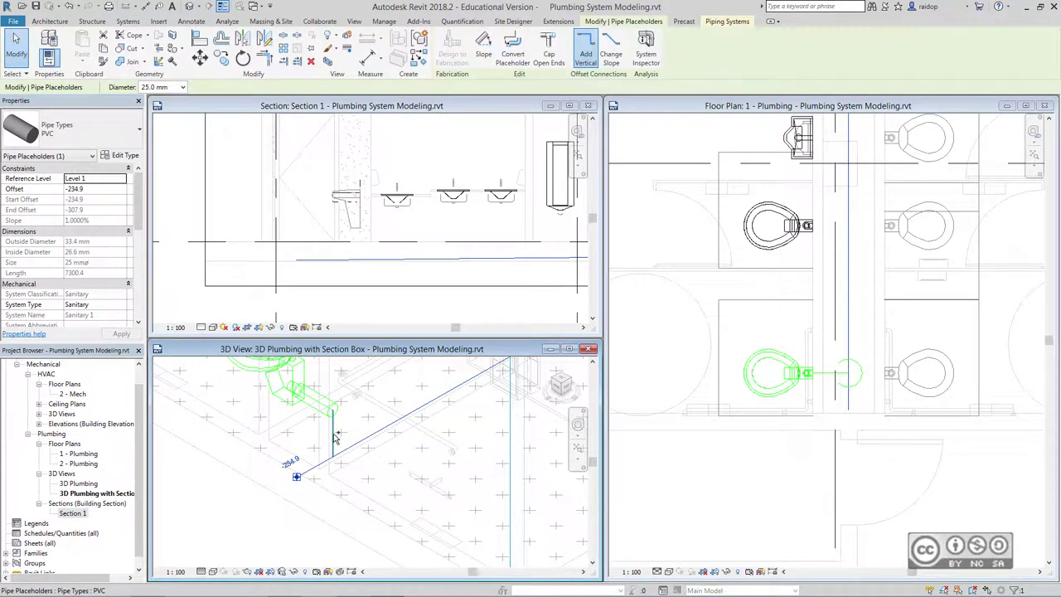
pyautogui.press('Escape')
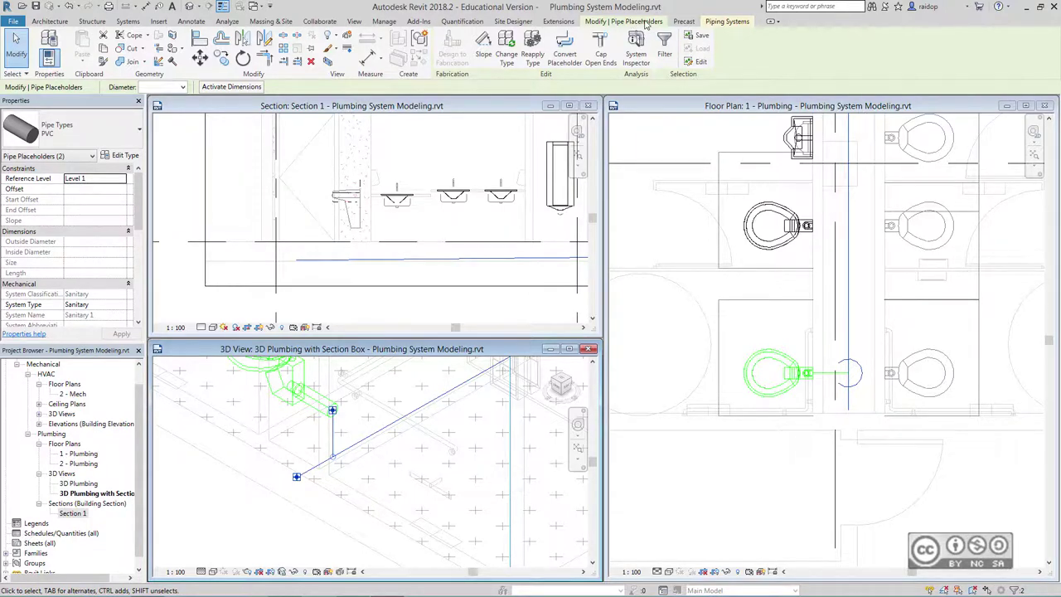
pyautogui.click(571, 53)
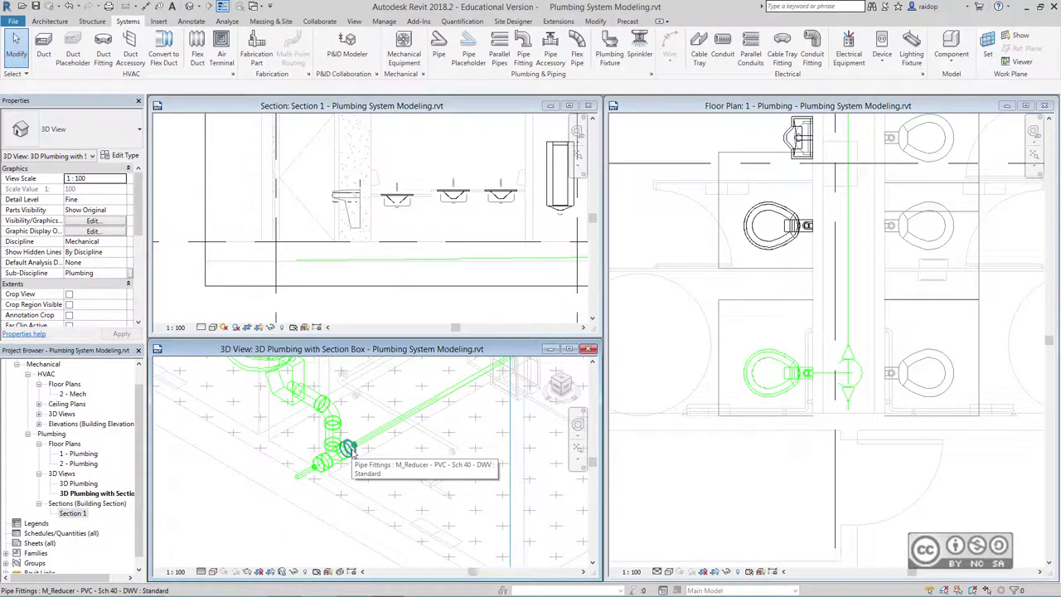
# Set Section 1's detail level to Fine
pyautogui.click(272, 110)
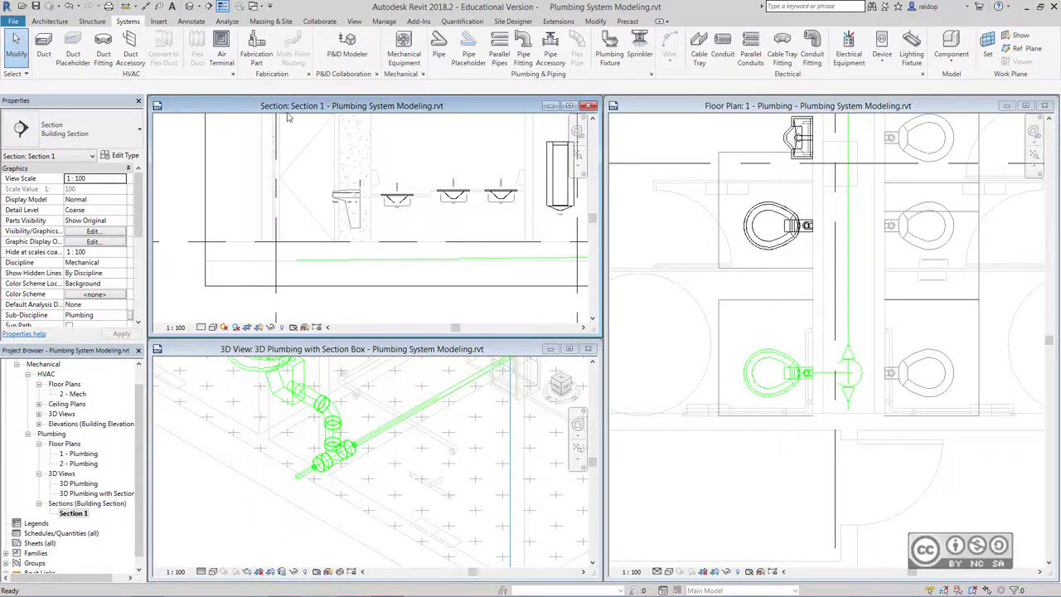
pyautogui.click(201, 328)
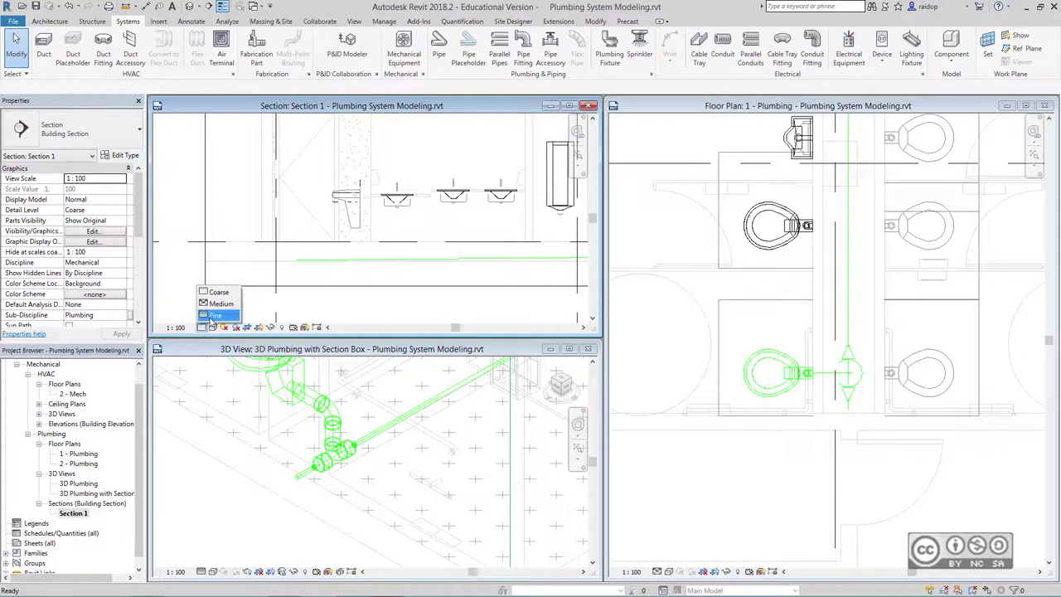
pyautogui.click(212, 316)
pyautogui.click(387, 465)
pyautogui.scroll(2, 388, 465)
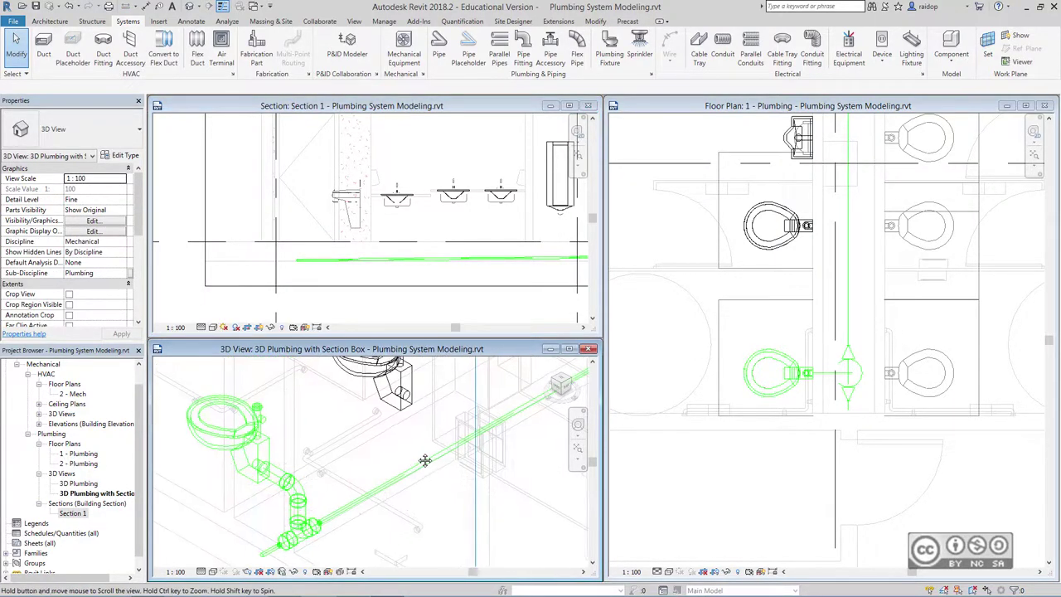
pyautogui.scroll(2, 388, 465)
pyautogui.scroll(-1, 388, 465)
# Connect the second water closet's Connector 2 : Sanitary into the main pipe
pyautogui.click(379, 419)
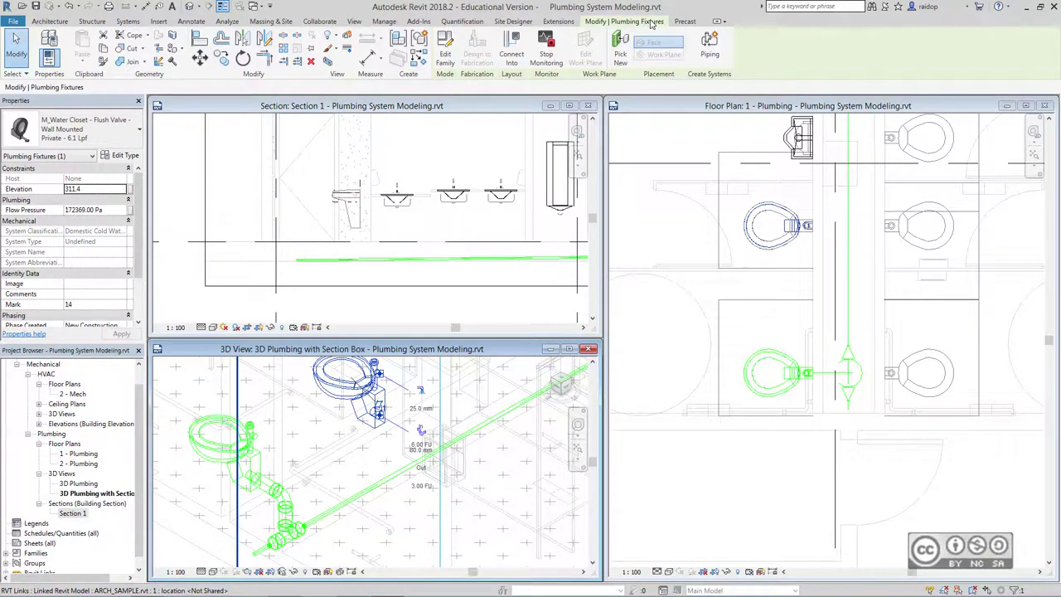
pyautogui.click(512, 52)
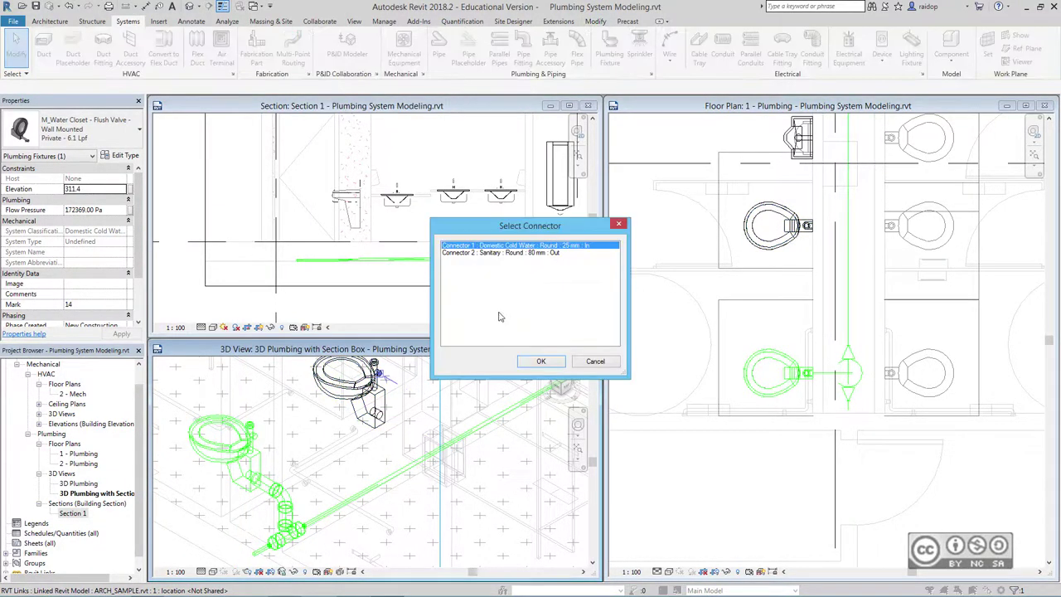
pyautogui.click(497, 252)
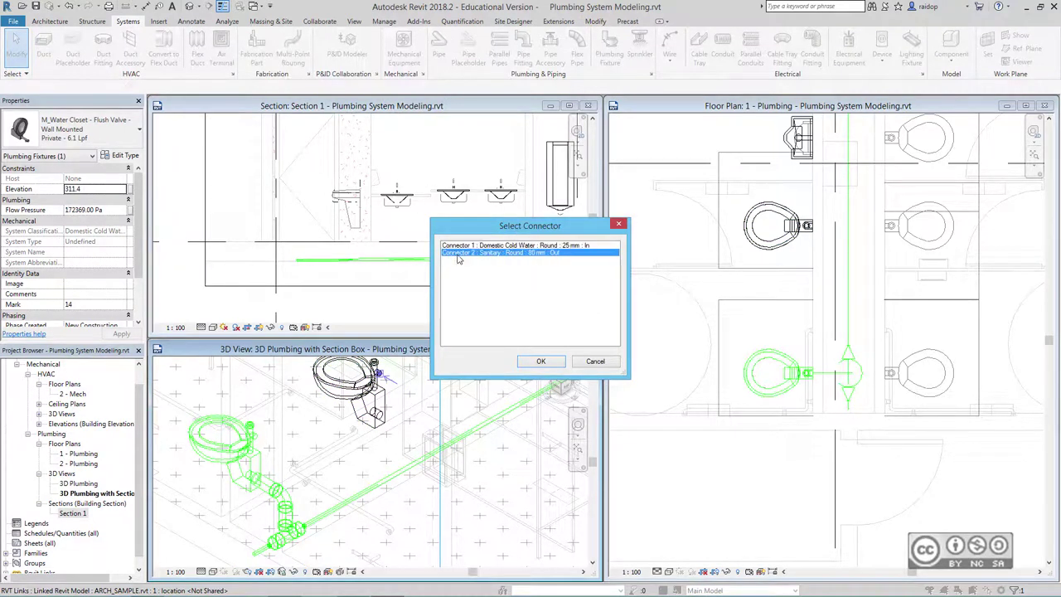
pyautogui.click(540, 363)
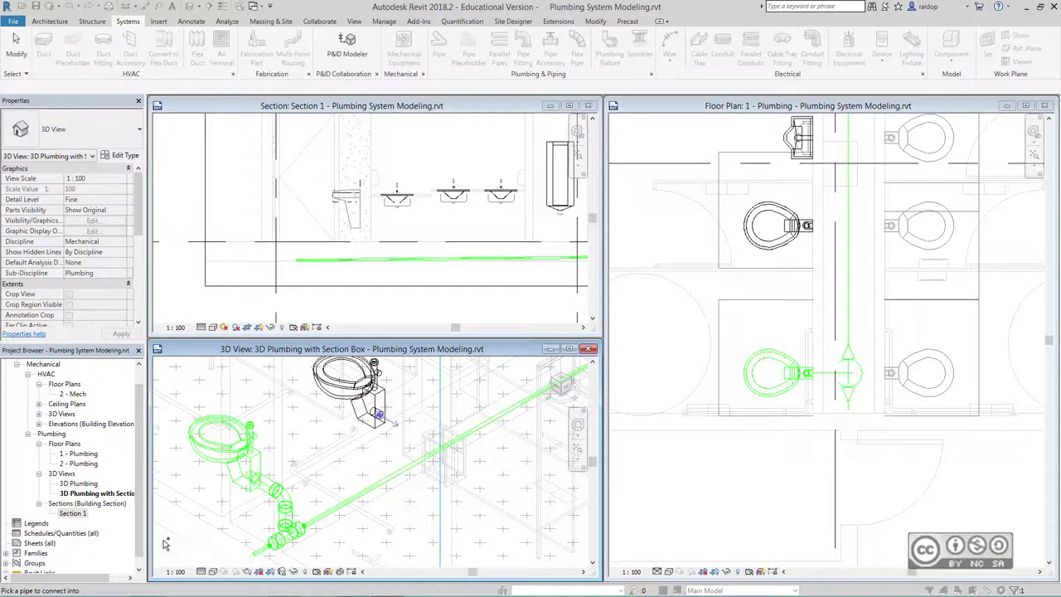
pyautogui.click(414, 469)
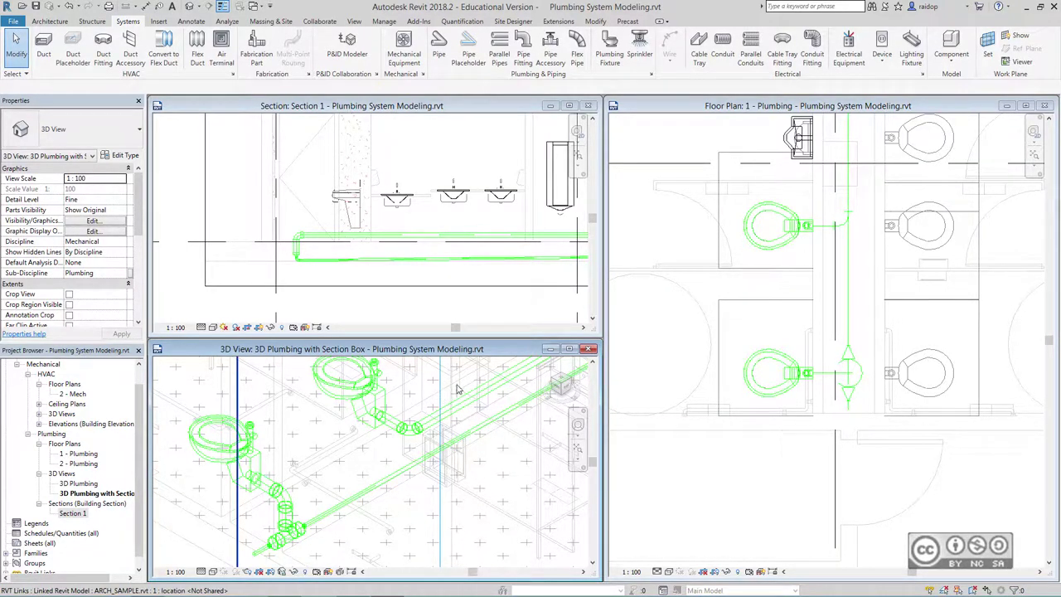
# Delete the unwanted elbow and connected pipe run below the water closet
pyautogui.moveTo(414, 468)
pyautogui.keyDown('shift'); pyautogui.mouseDown(button='middle')
pyautogui.moveTo(294, 466)
pyautogui.moveTo(462, 422)
pyautogui.mouseUp(button='middle'); pyautogui.keyUp('shift')
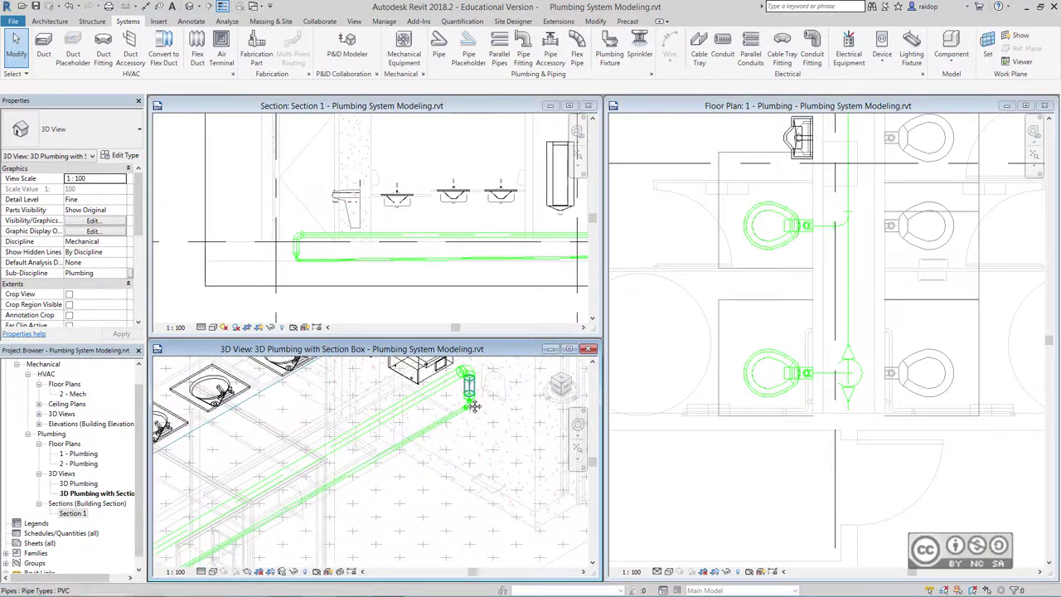
pyautogui.scroll(2, 462, 423)
pyautogui.scroll(2, 456, 418)
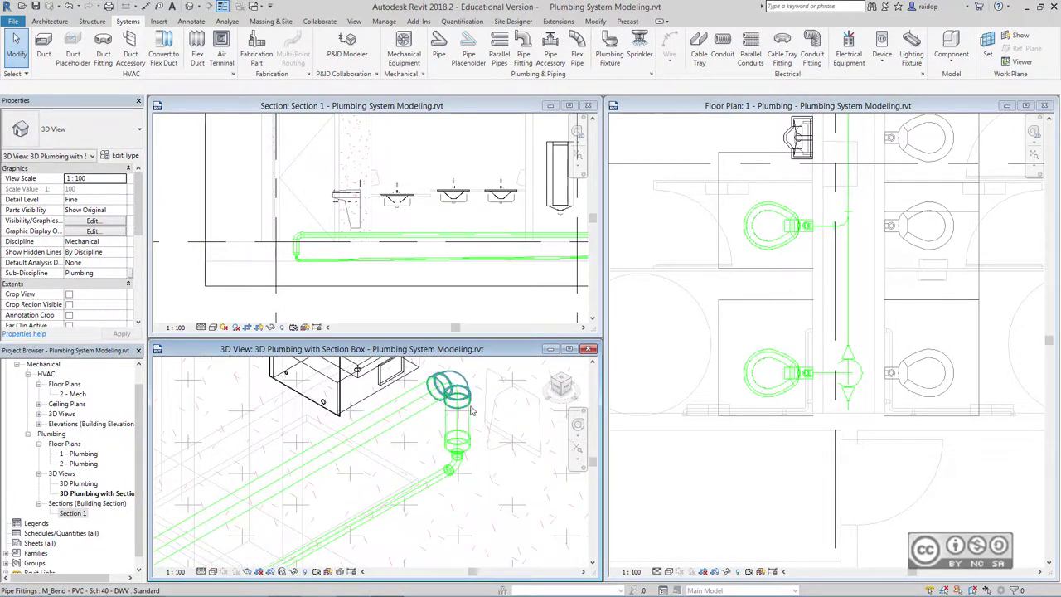
pyautogui.scroll(2, 439, 419)
pyautogui.click(435, 416)
pyautogui.press('Tab')
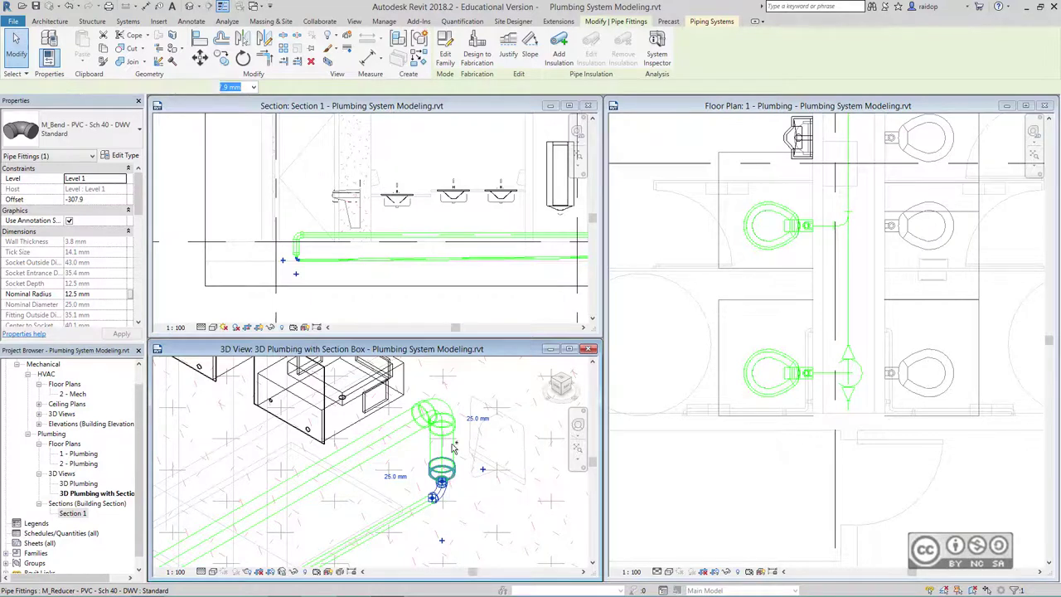
pyautogui.click(439, 468)
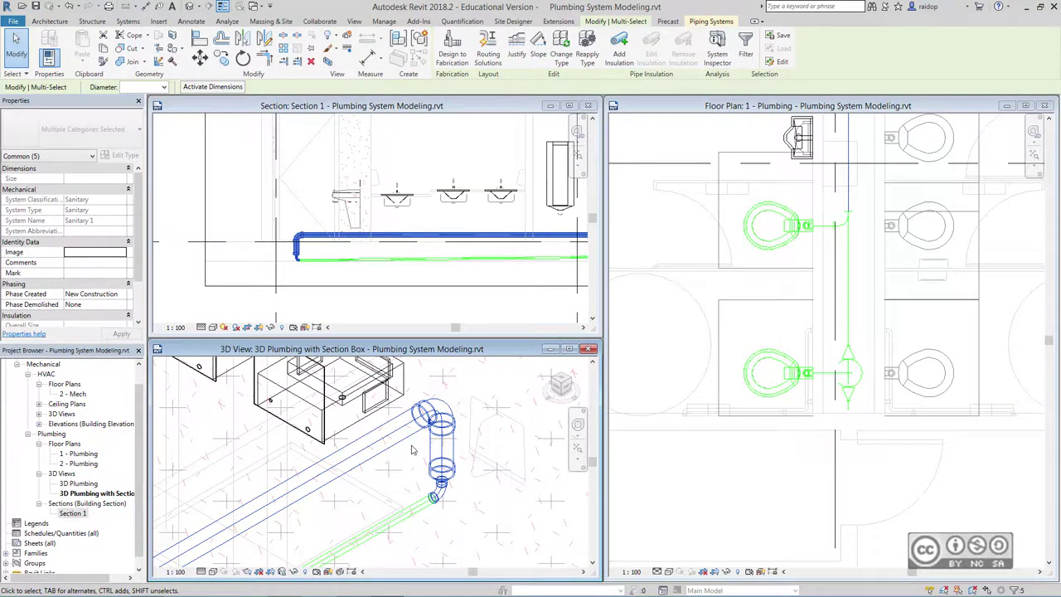
pyautogui.press('Delete')
pyautogui.scroll(-2, 412, 447)
# Flip the drain elbow downward and connect the vertical drain into the diagonal main pipe
pyautogui.moveTo(450, 428); pyautogui.dragTo(442, 388, button='middle')
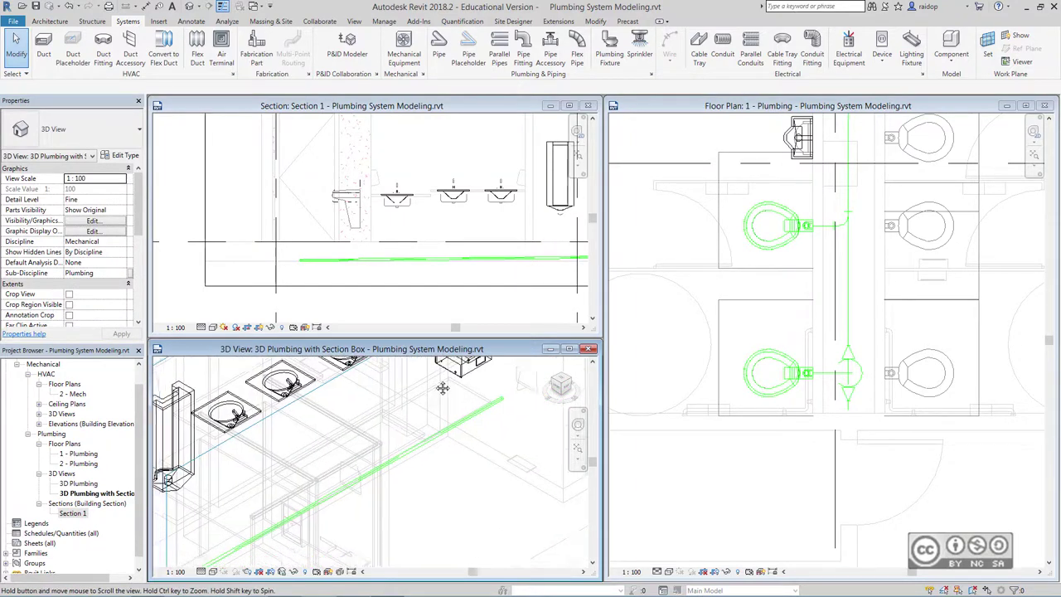
pyautogui.scroll(4, 372, 463)
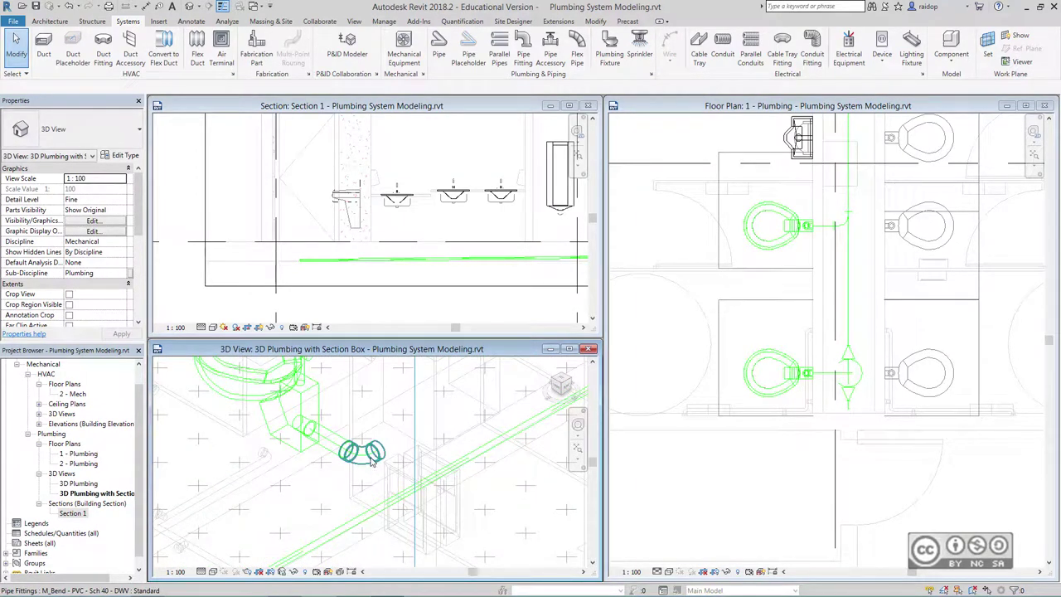
pyautogui.click(372, 462)
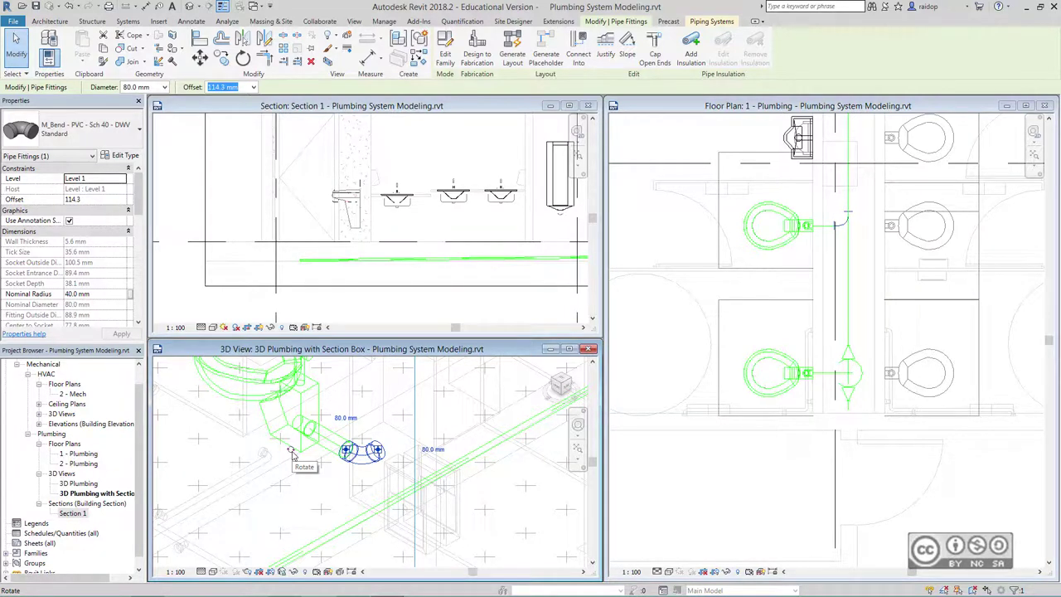
pyautogui.press('space')
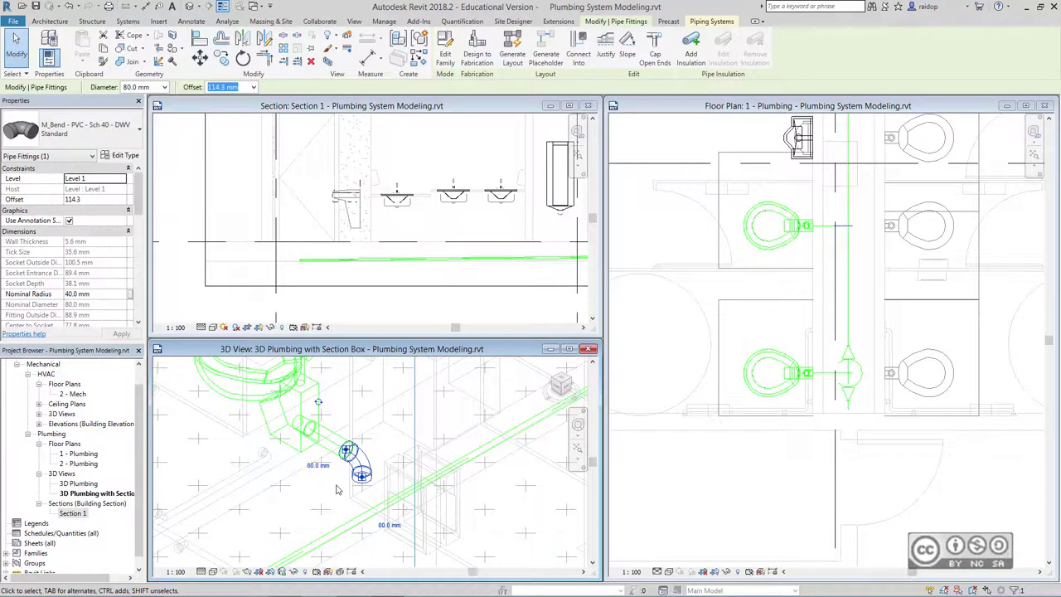
pyautogui.moveTo(336, 489); pyautogui.dragTo(336, 448, button='middle')
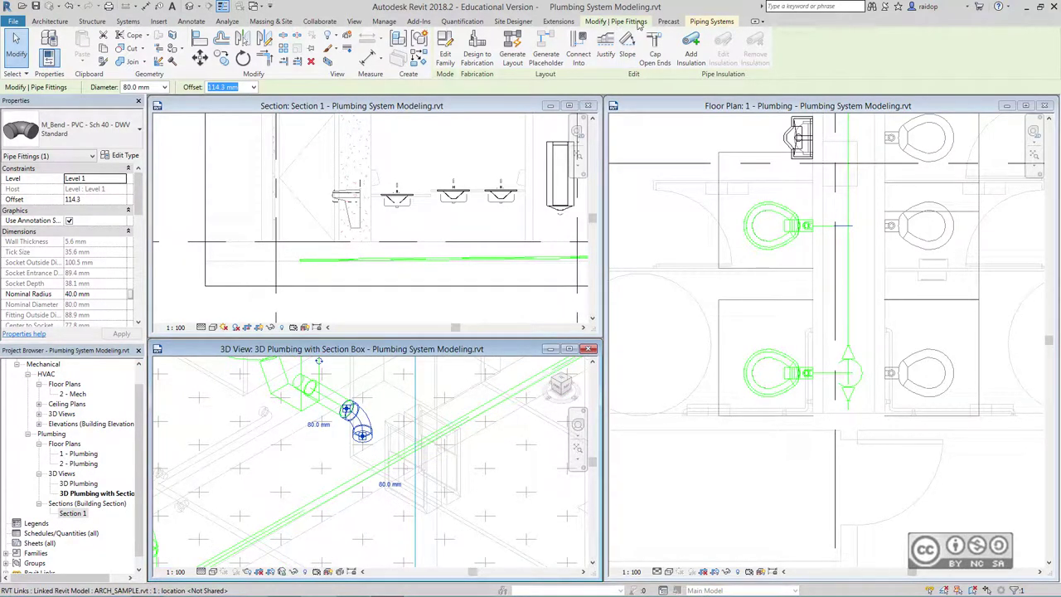
pyautogui.click(578, 50)
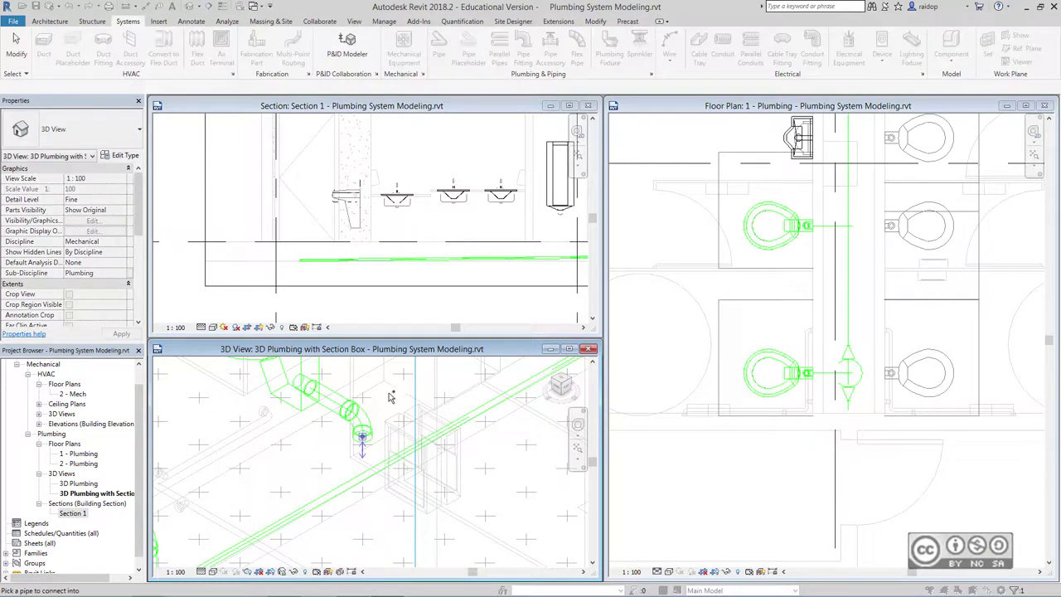
pyautogui.click(364, 481)
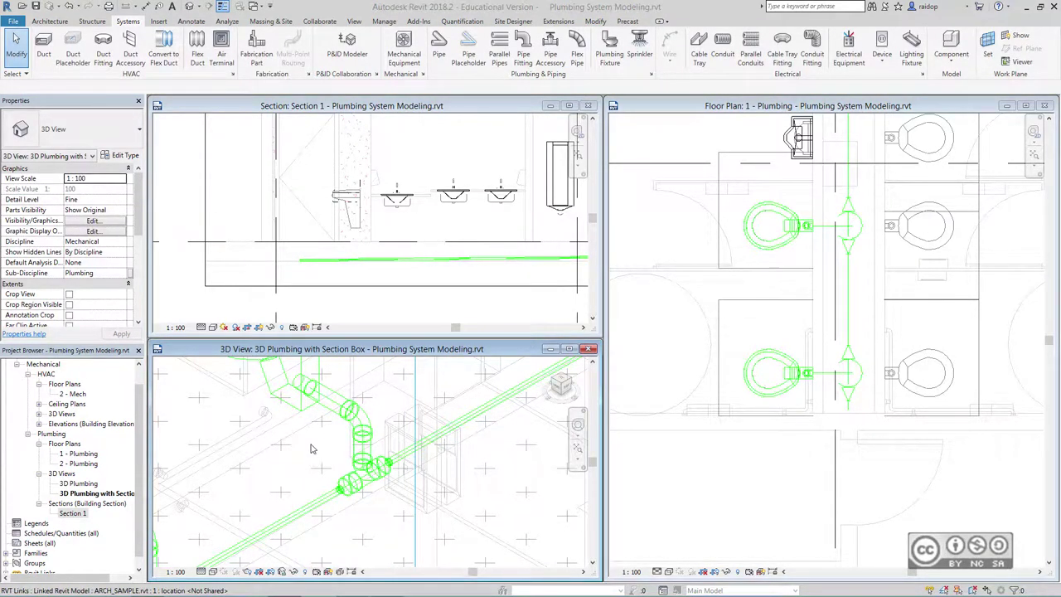
pyautogui.moveTo(311, 448); pyautogui.dragTo(320, 440, button='middle')
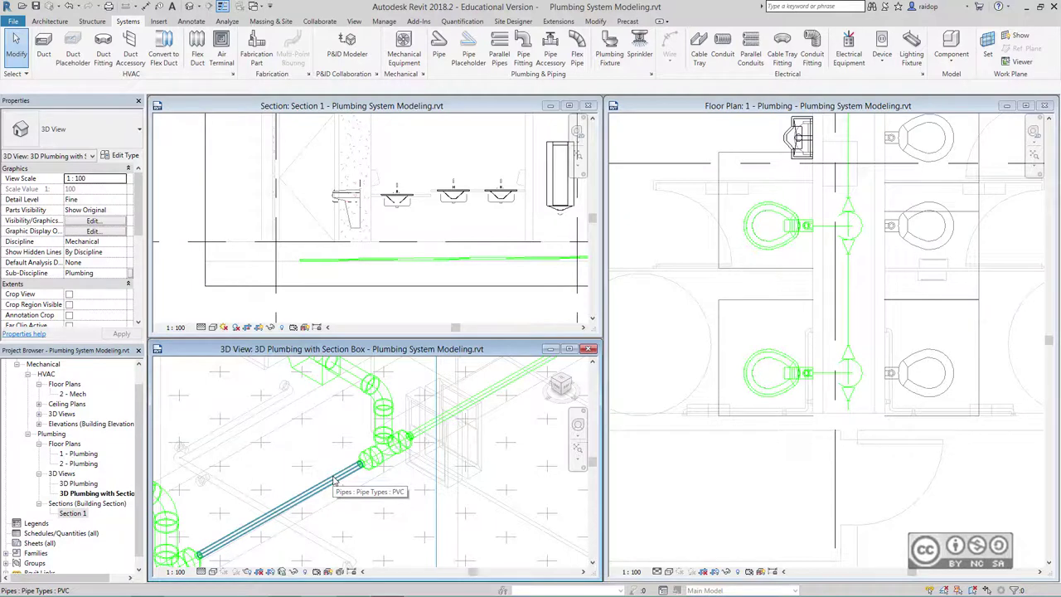
# Select the whole sanitary branch up to the fixtures and set its pipes and fittings to 80.0 mm diameter
pyautogui.press('Tab')
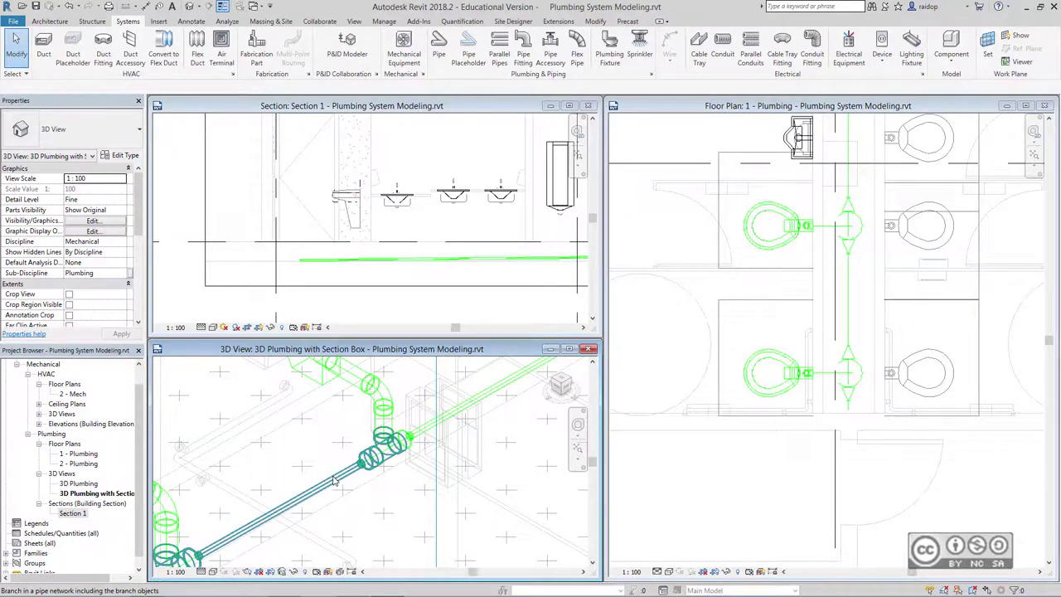
pyautogui.press('Tab')
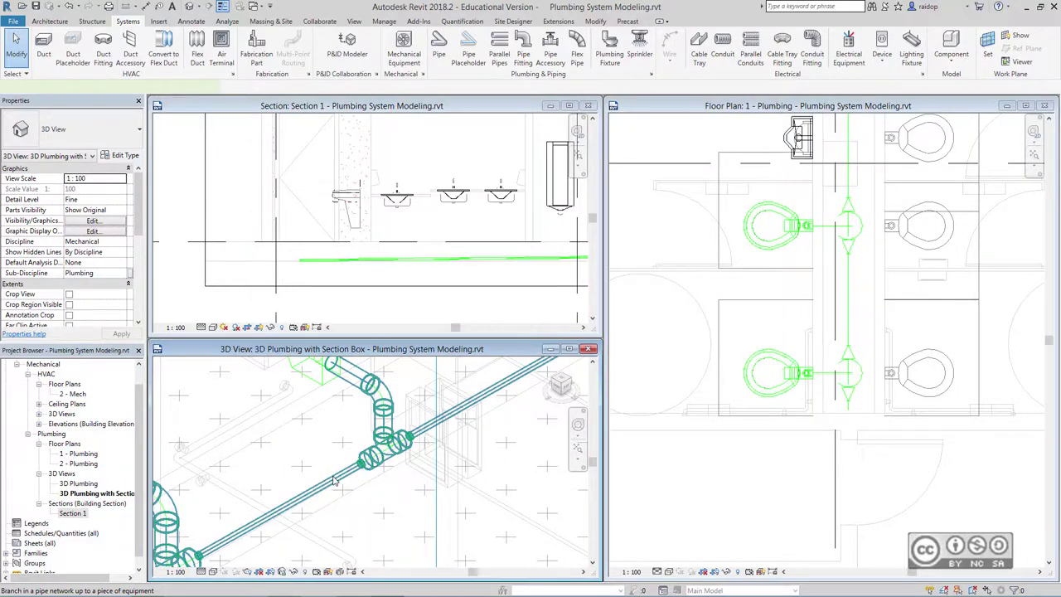
pyautogui.click(334, 481)
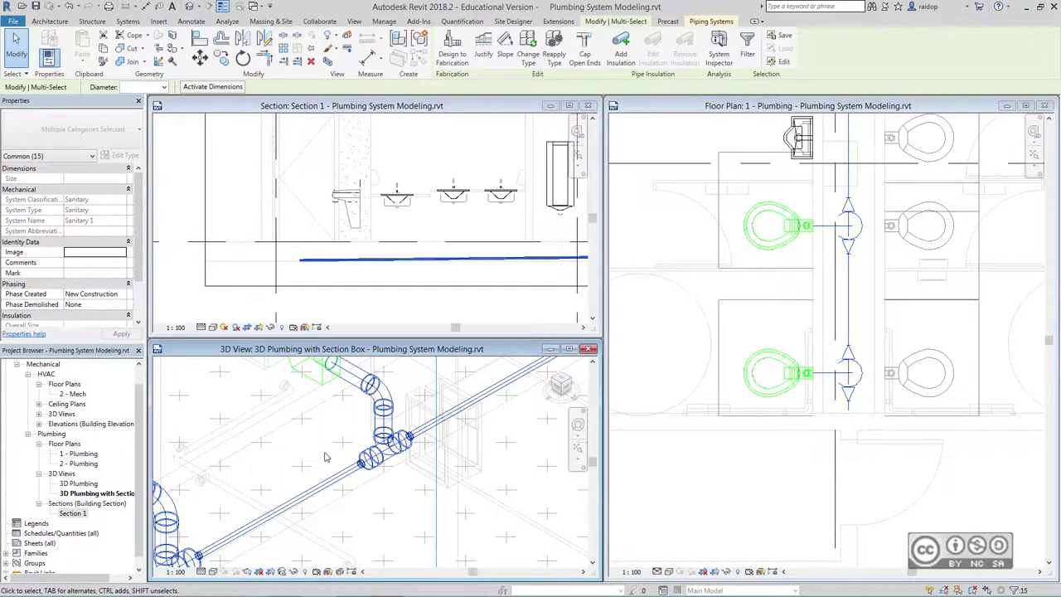
pyautogui.click(164, 87)
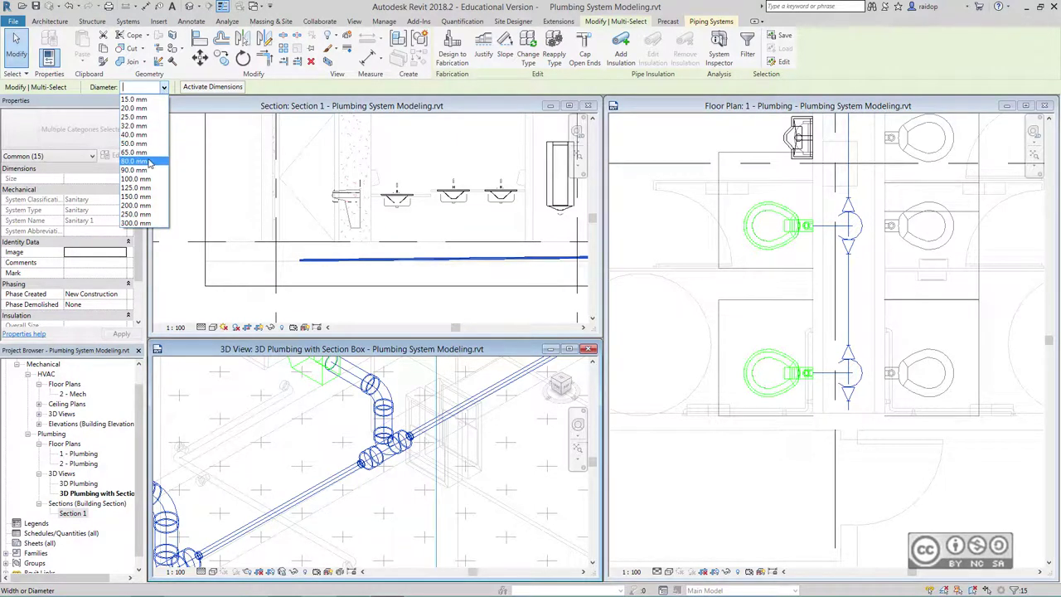
pyautogui.click(134, 161)
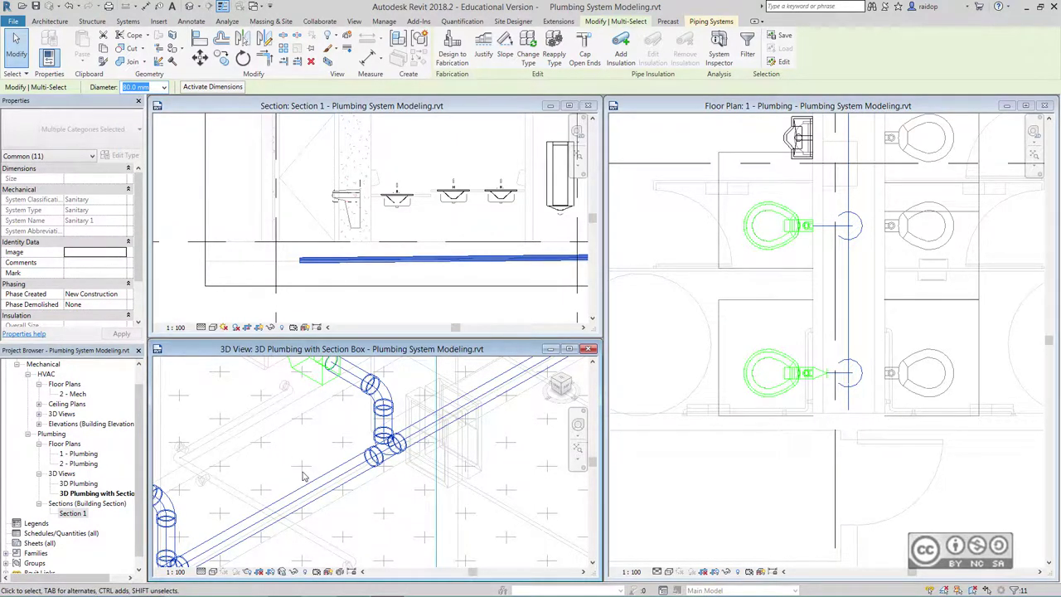
pyautogui.click(321, 434)
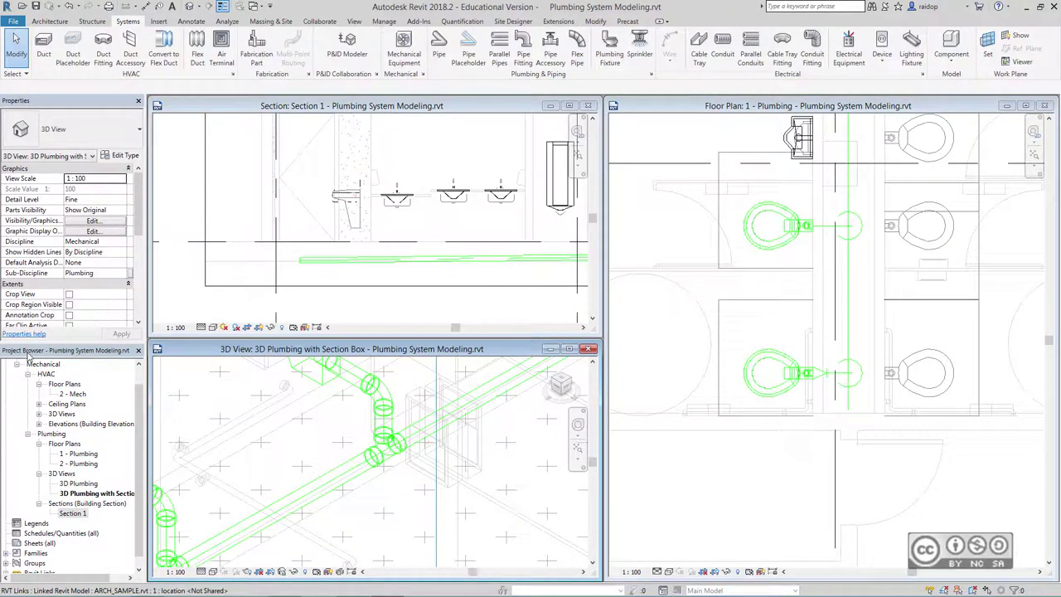
# Duplicate the section-box 3D view with detailing and name the copy Risers
pyautogui.rightClick(90, 495)
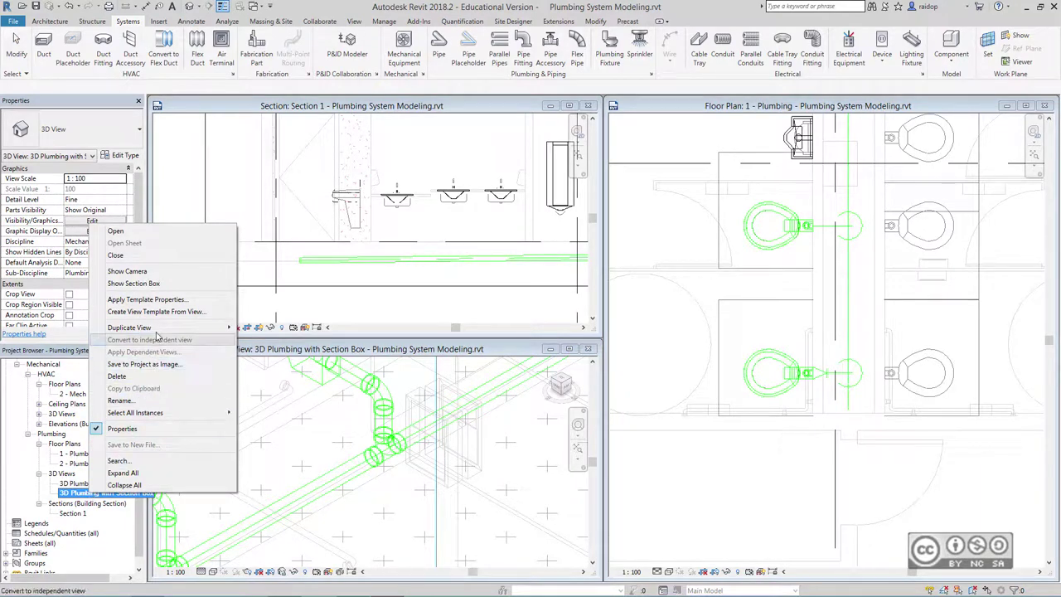
pyautogui.moveTo(129, 327)
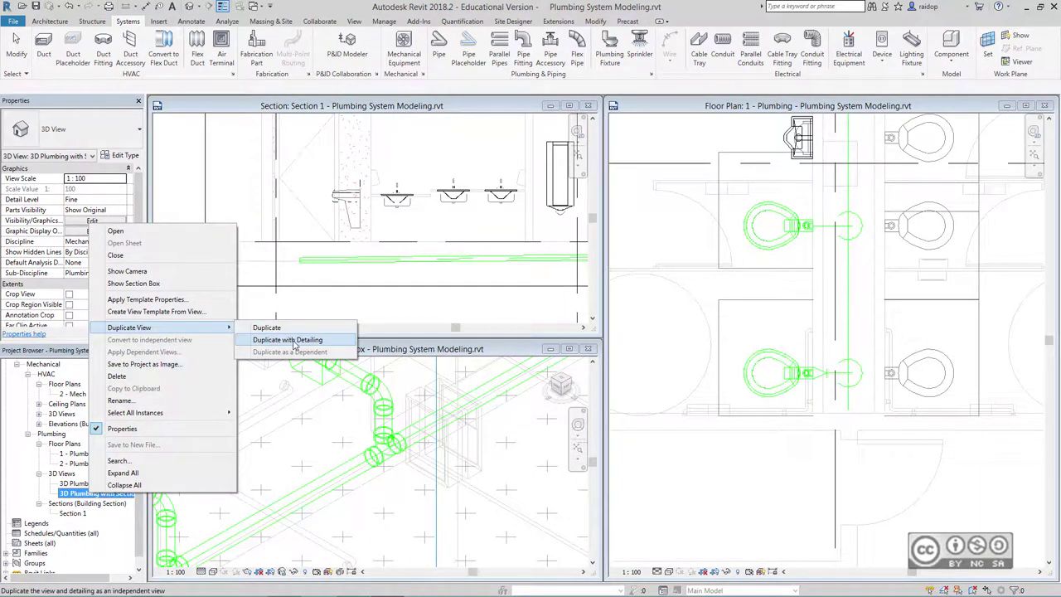
pyautogui.click(294, 339)
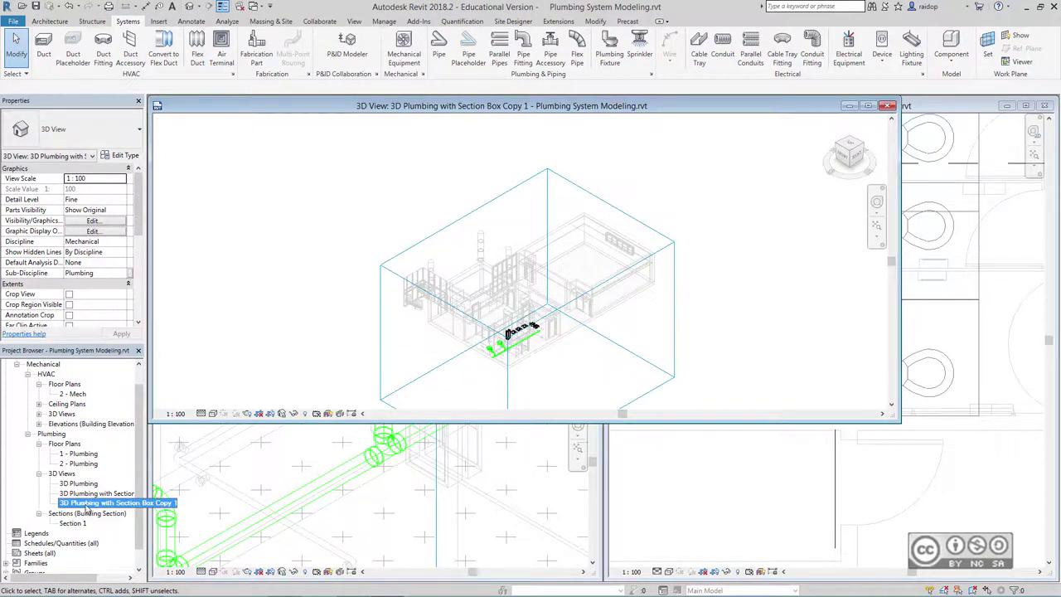
pyautogui.rightClick(86, 507)
pyautogui.click(152, 422)
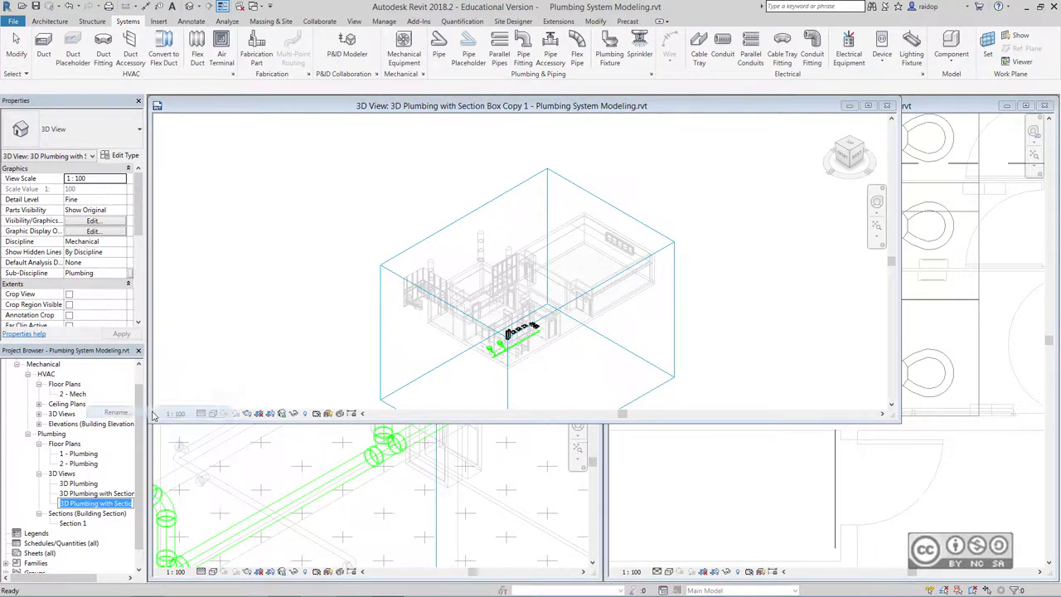
pyautogui.write('Risers')
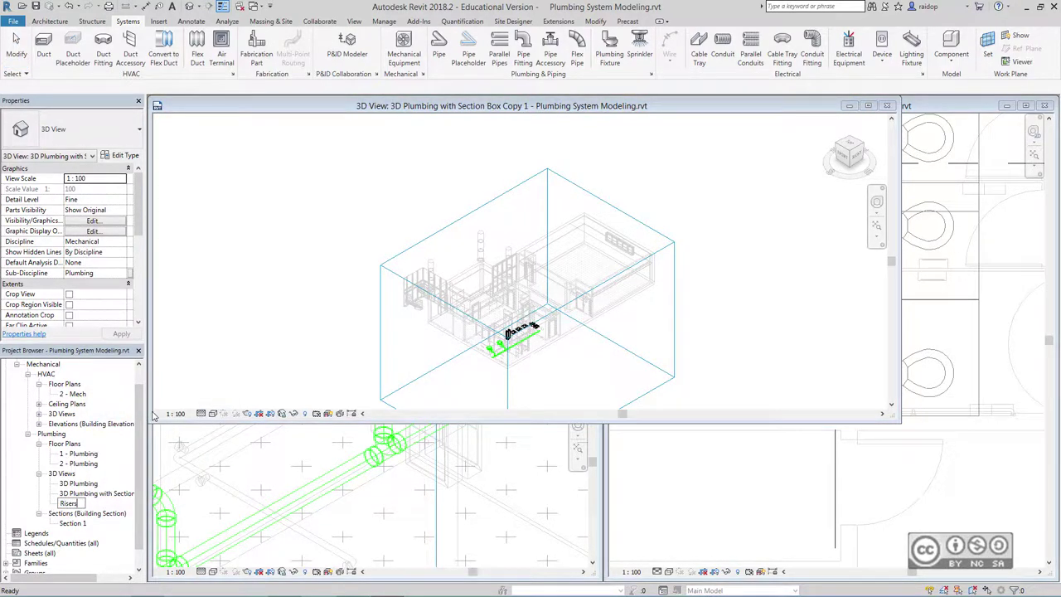
pyautogui.press('Return')
# Zoom in on the Risers view and display it in Consistent Colors visual style
pyautogui.scroll(1, 197, 403)
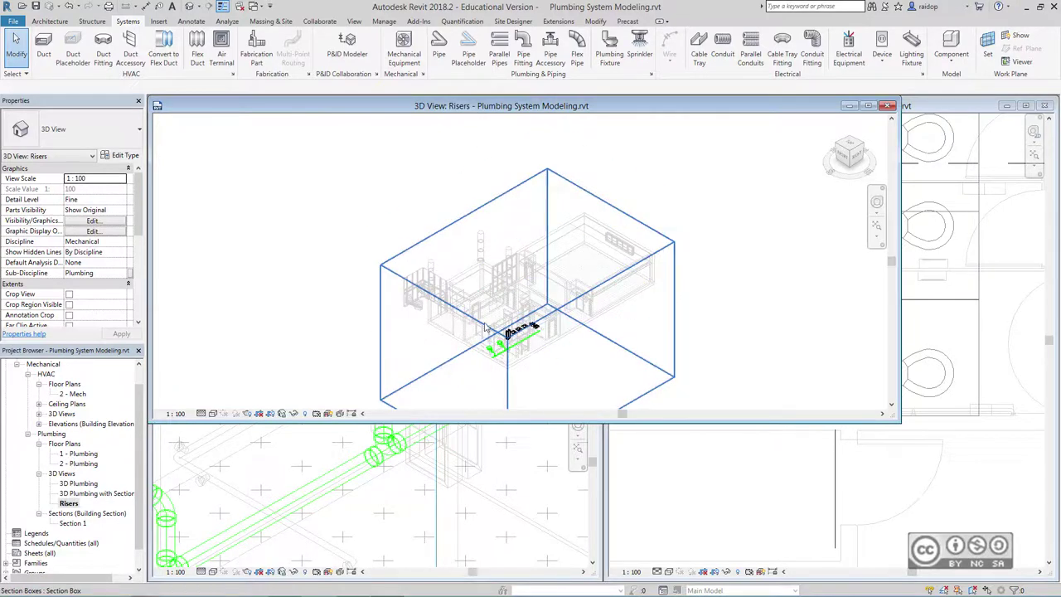
pyautogui.scroll(1, 197, 404)
pyautogui.scroll(3, 197, 404)
pyautogui.click(213, 413)
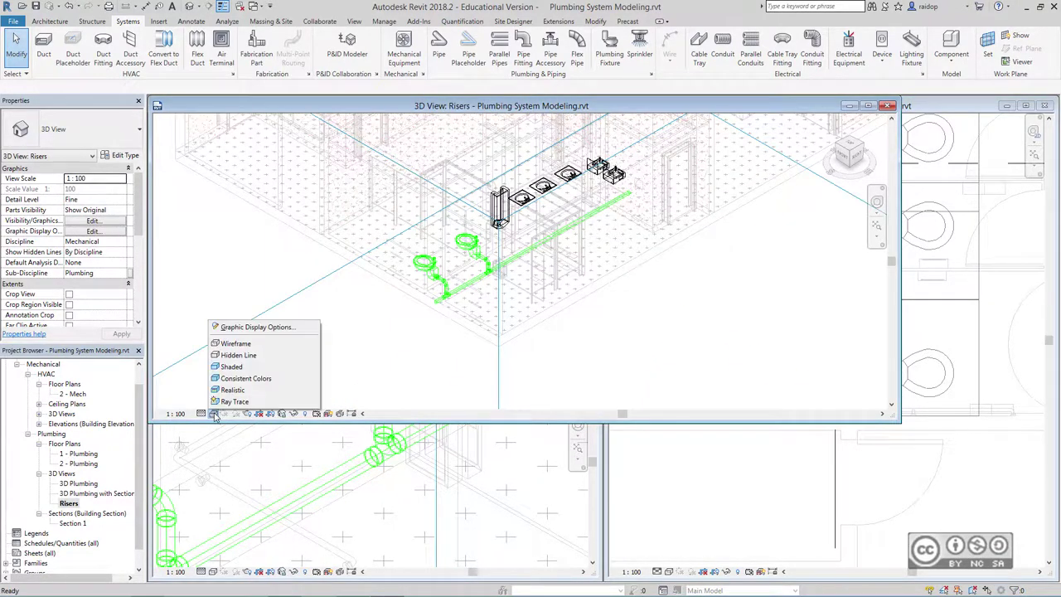
pyautogui.click(237, 379)
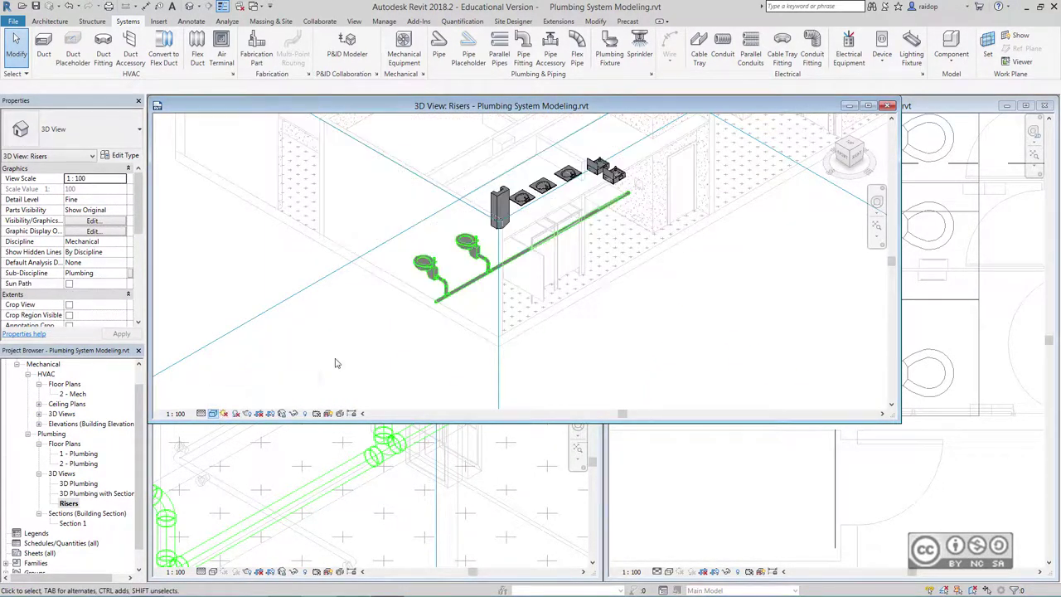
# Turn off Section Boxes under Annotation Categories in the Risers visibility overrides
pyautogui.click(93, 221)
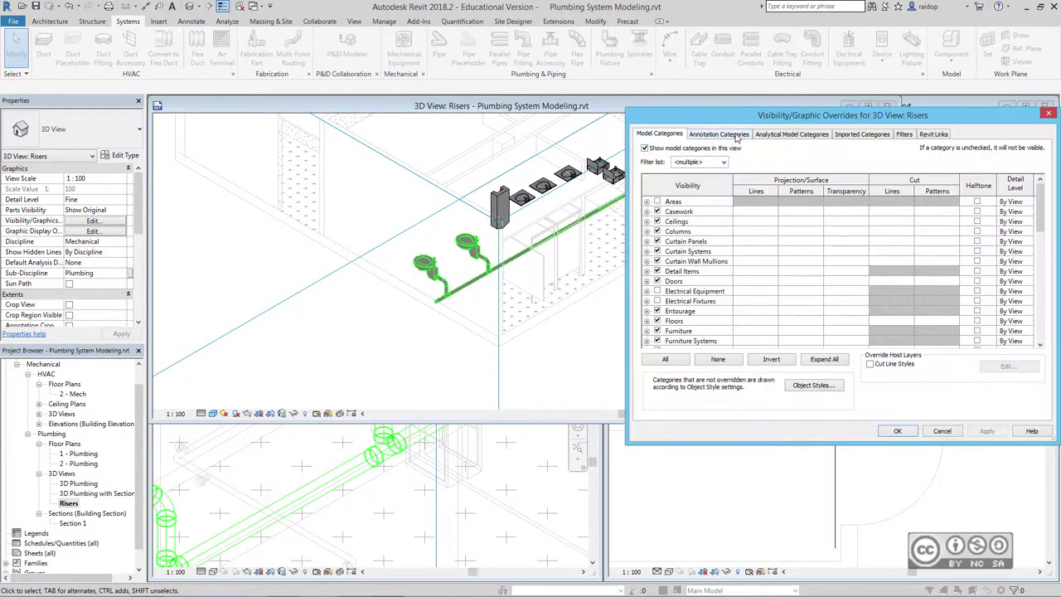
pyautogui.click(729, 137)
pyautogui.scroll(-5, 690, 278)
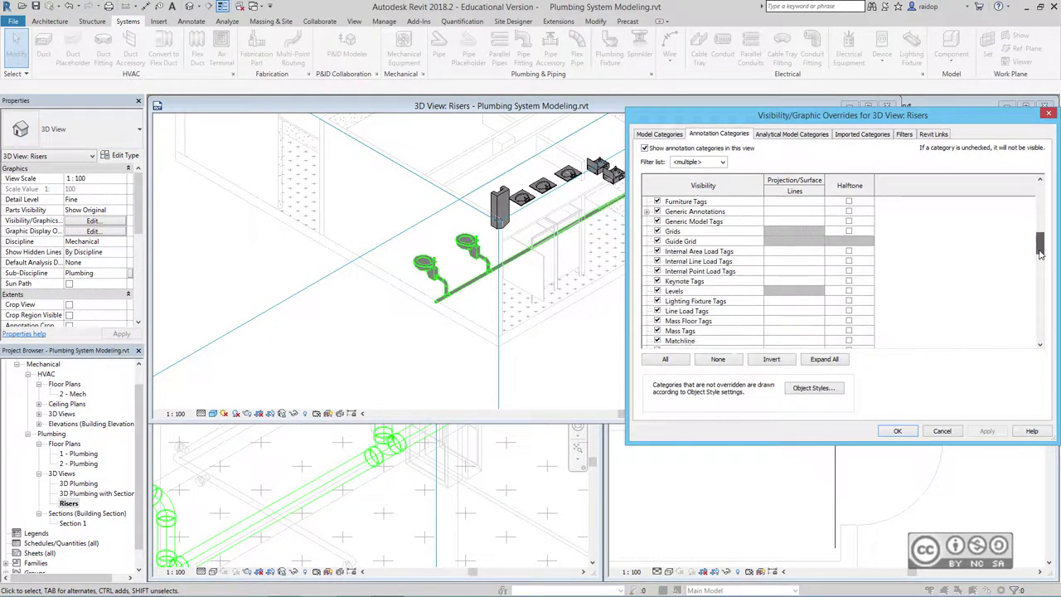
pyautogui.scroll(-5, 691, 278)
pyautogui.scroll(-5, 690, 277)
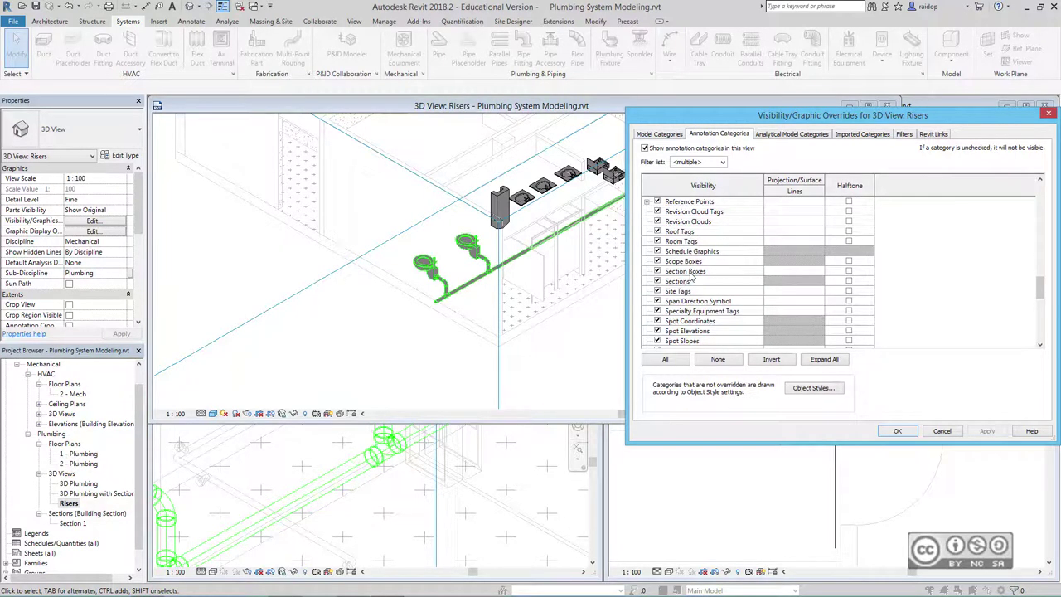
pyautogui.click(658, 272)
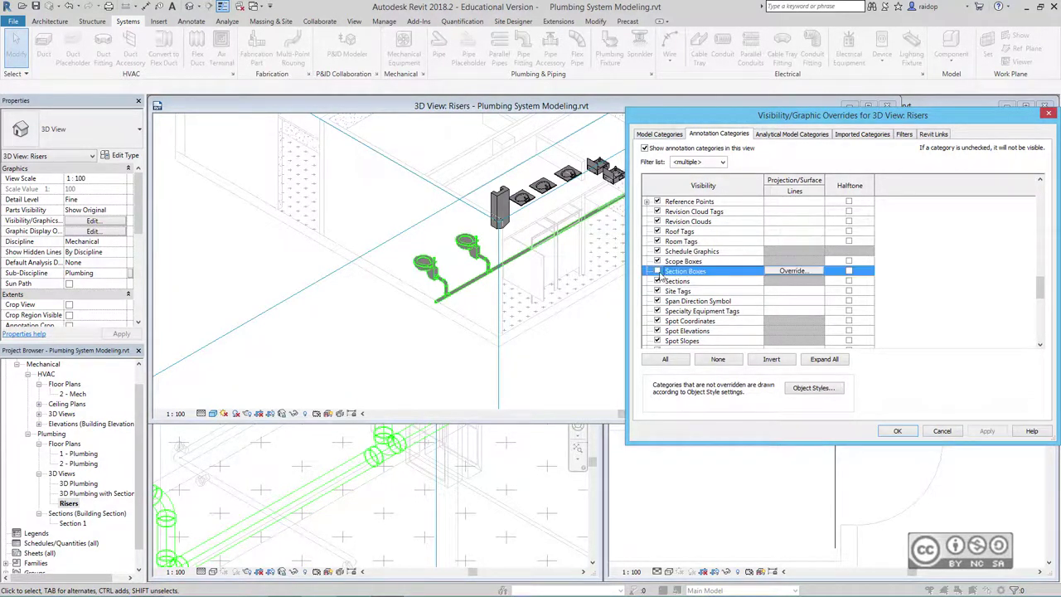
# Hide the linked ARCH_SAMPLE.rvt model under Revit Links and apply the changes
pyautogui.click(932, 135)
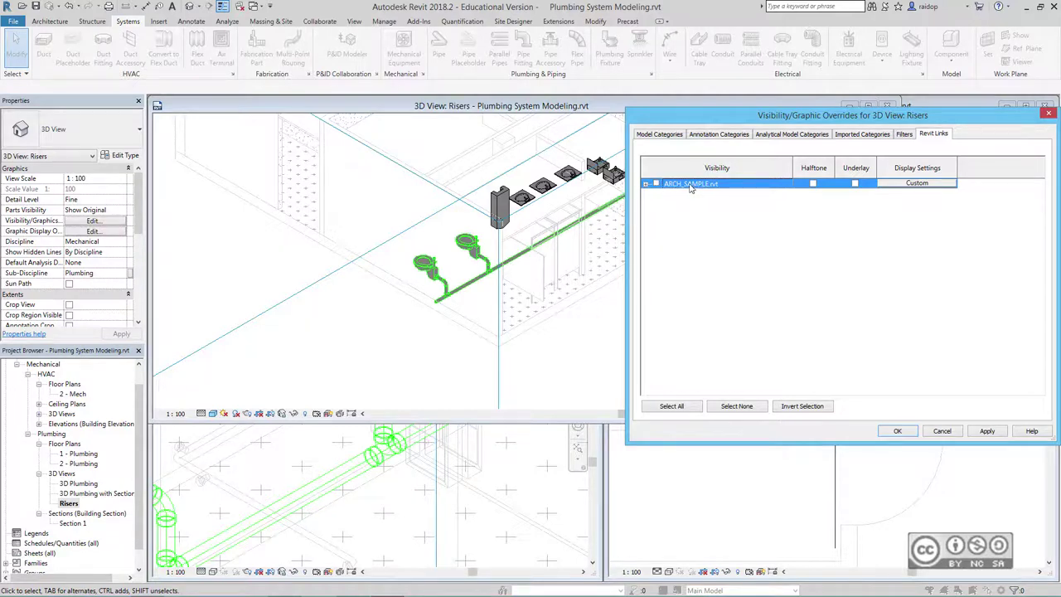
pyautogui.click(897, 430)
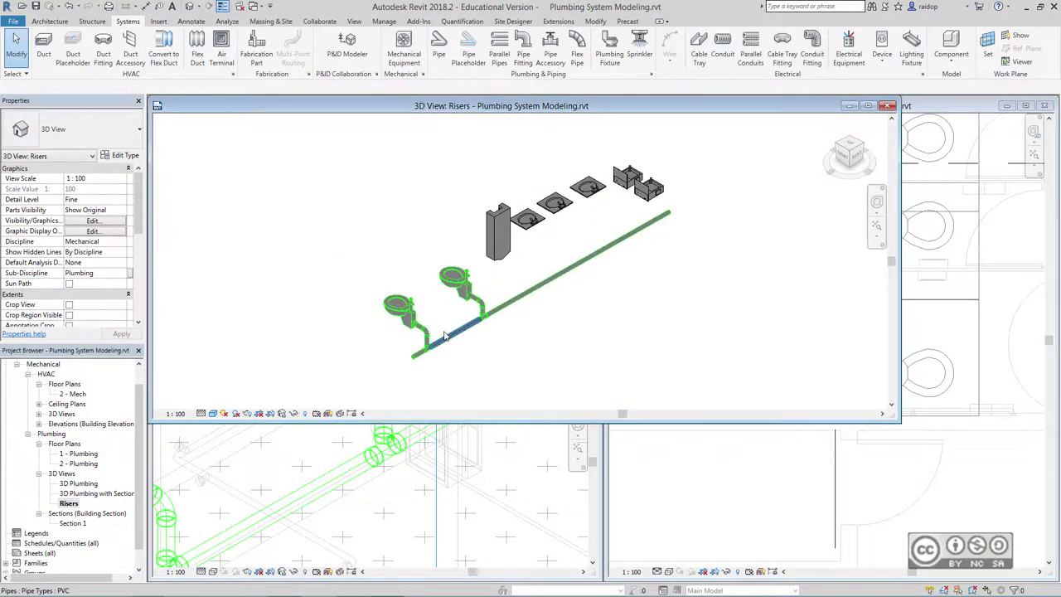
pyautogui.scroll(2, 444, 335)
pyautogui.scroll(3, 407, 357)
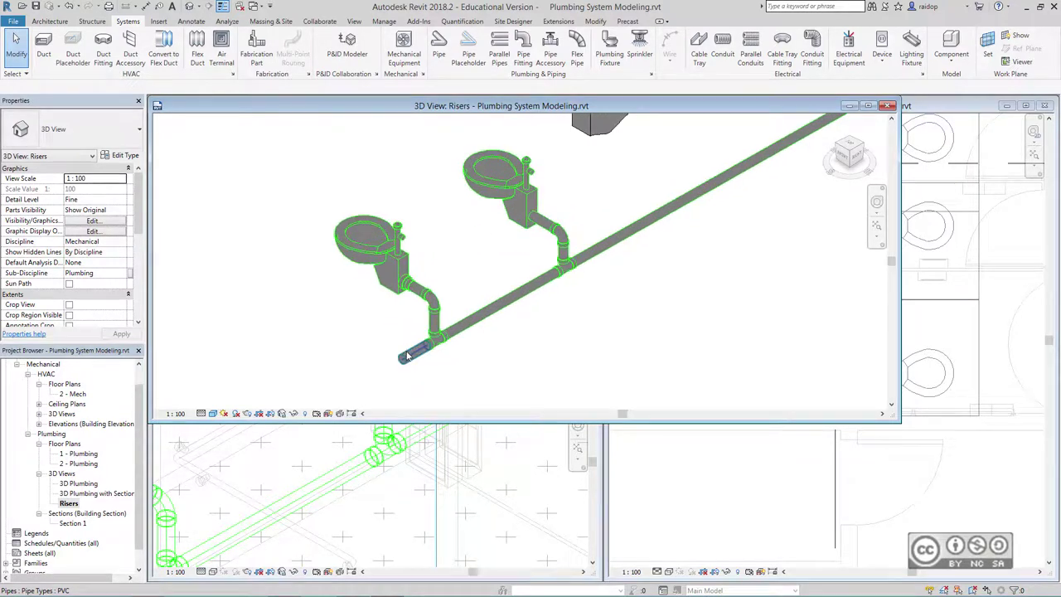
# Delete the short stub pipe at the lower-left end so the tee becomes an elbow
pyautogui.click(412, 357)
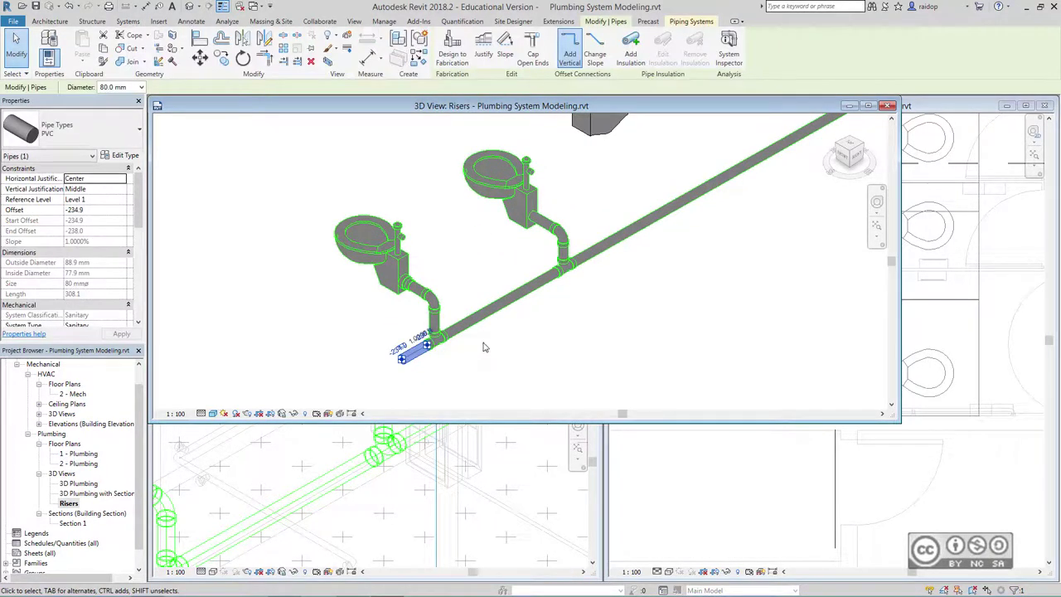
pyautogui.press('Delete')
pyautogui.scroll(3, 429, 359)
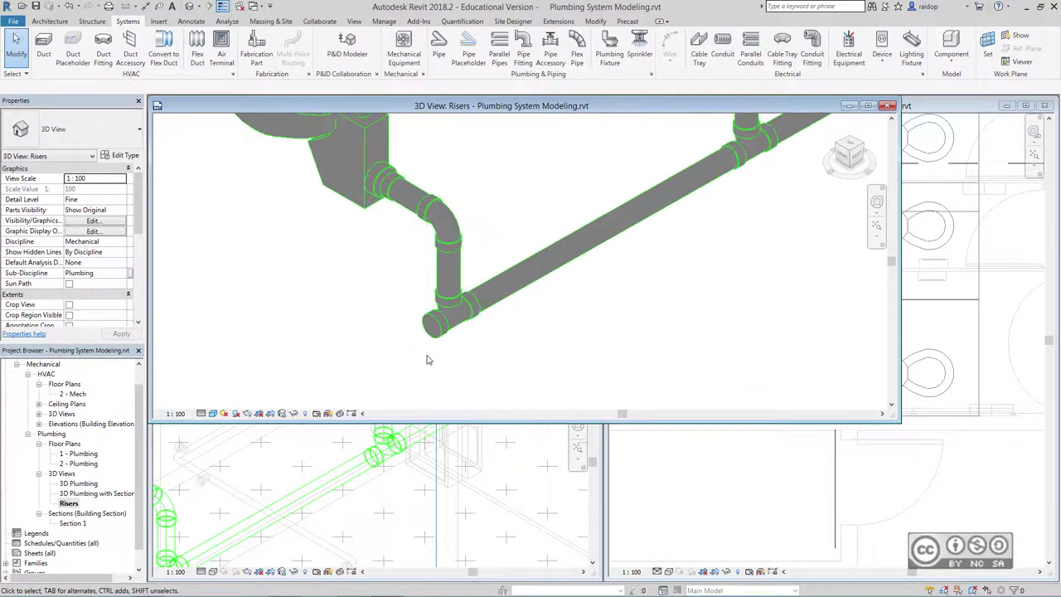
pyautogui.click(445, 332)
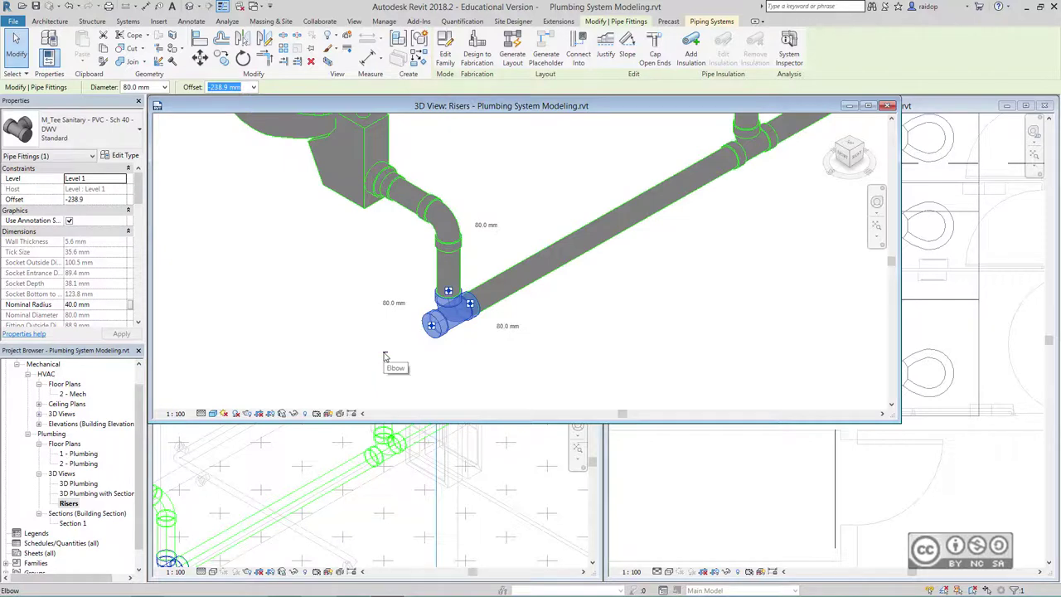
pyautogui.press('Escape')
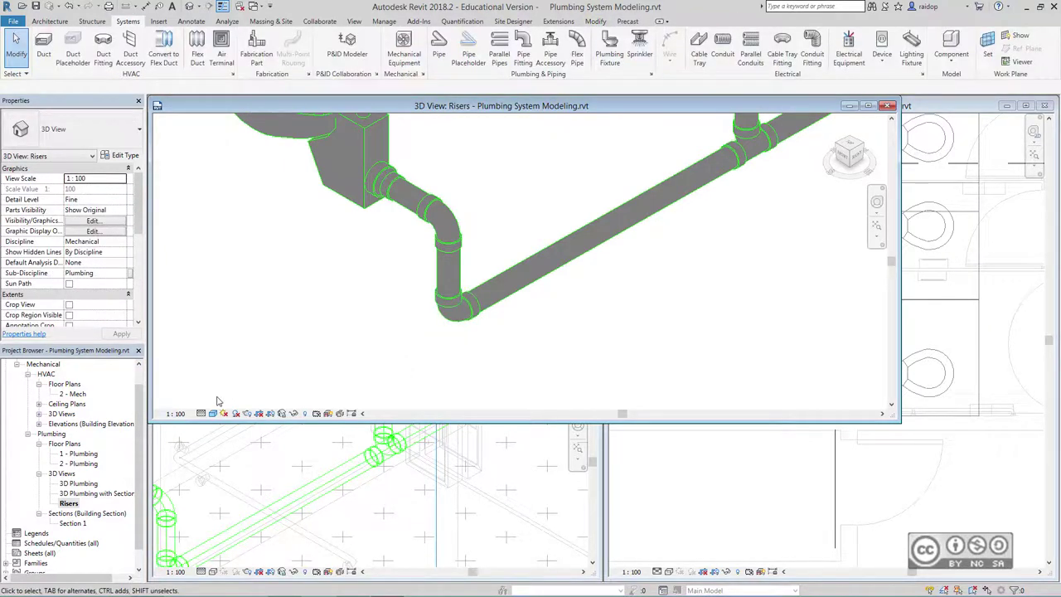
# Set the Risers view detail level to Medium, then bring up VG overrides
pyautogui.click(202, 413)
pyautogui.click(218, 390)
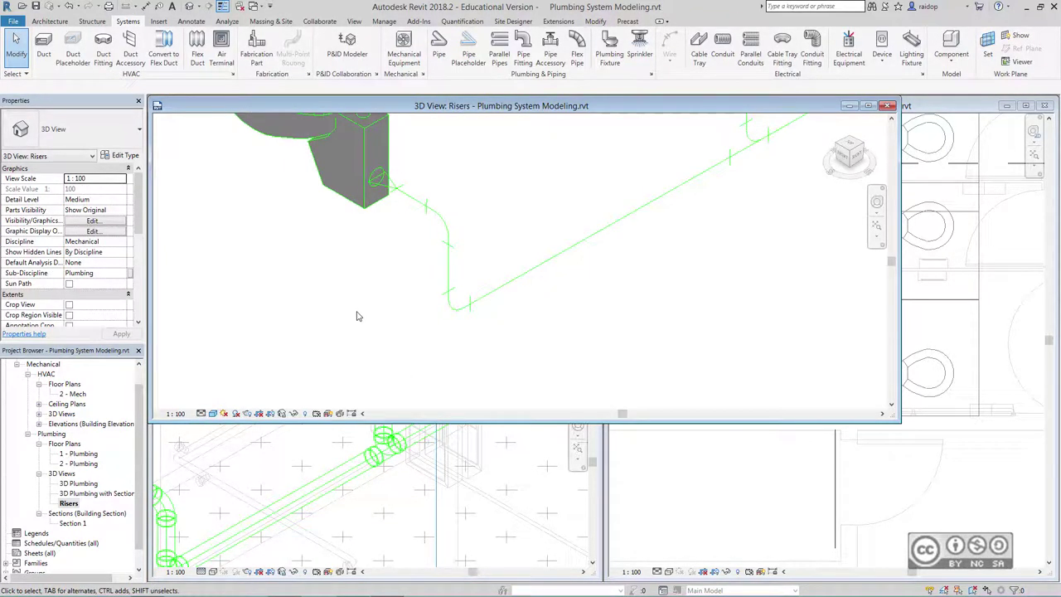
pyautogui.press('v')
pyautogui.press('g')
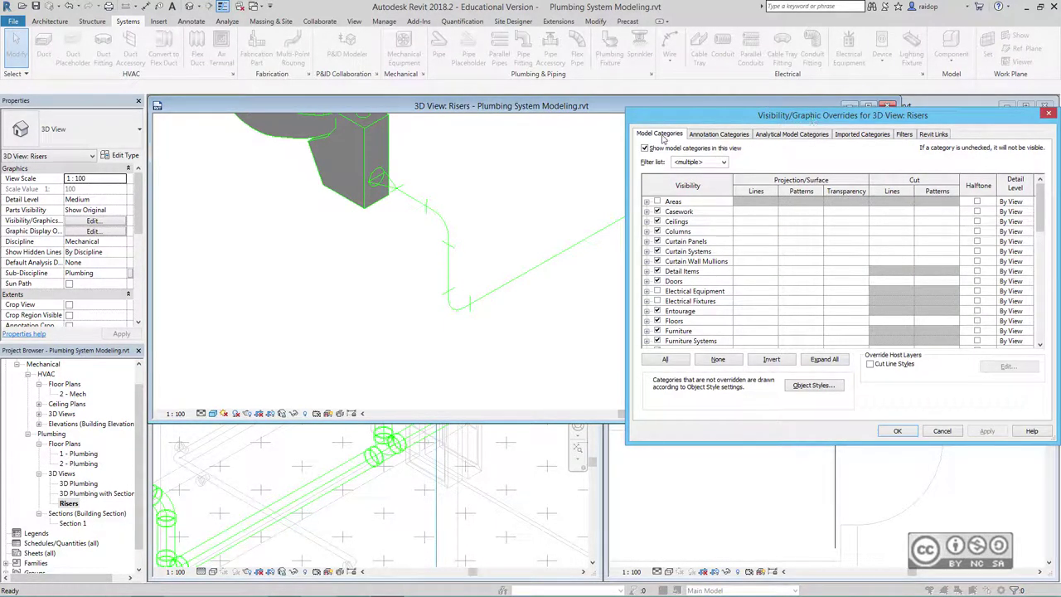
# Override Plumbing Fixtures surface transparency to 50 in the Risers view and apply it
pyautogui.scroll(-3, 685, 249)
pyautogui.scroll(-2, 685, 251)
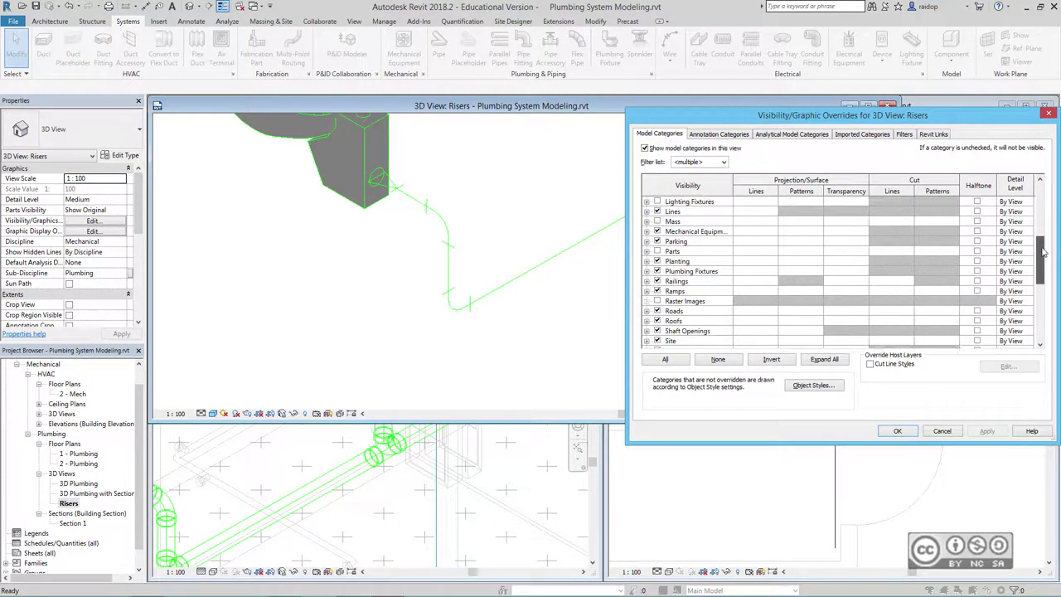
pyautogui.scroll(-1, 686, 253)
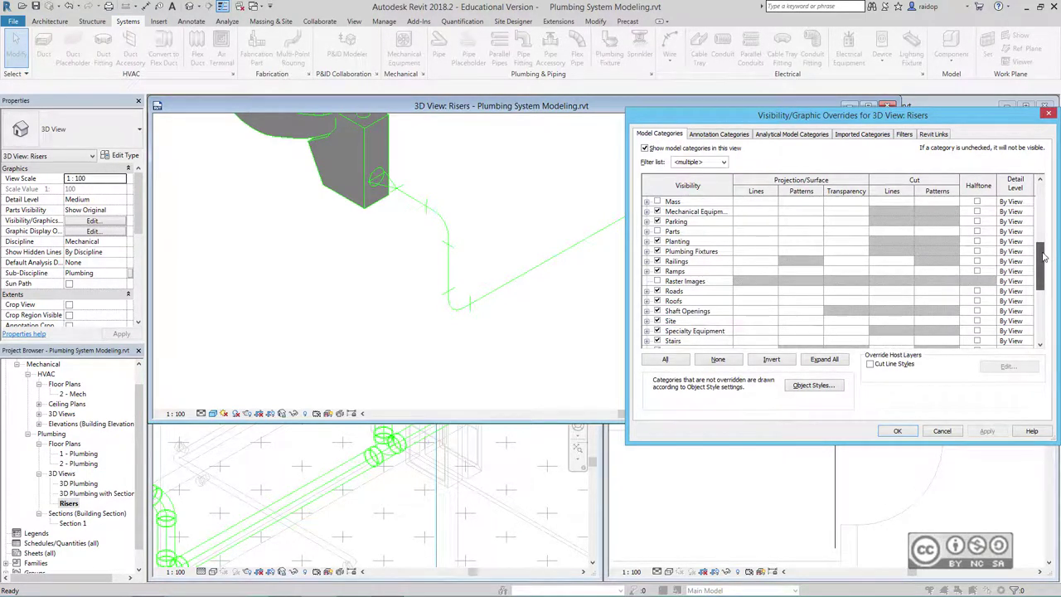
pyautogui.click(850, 255)
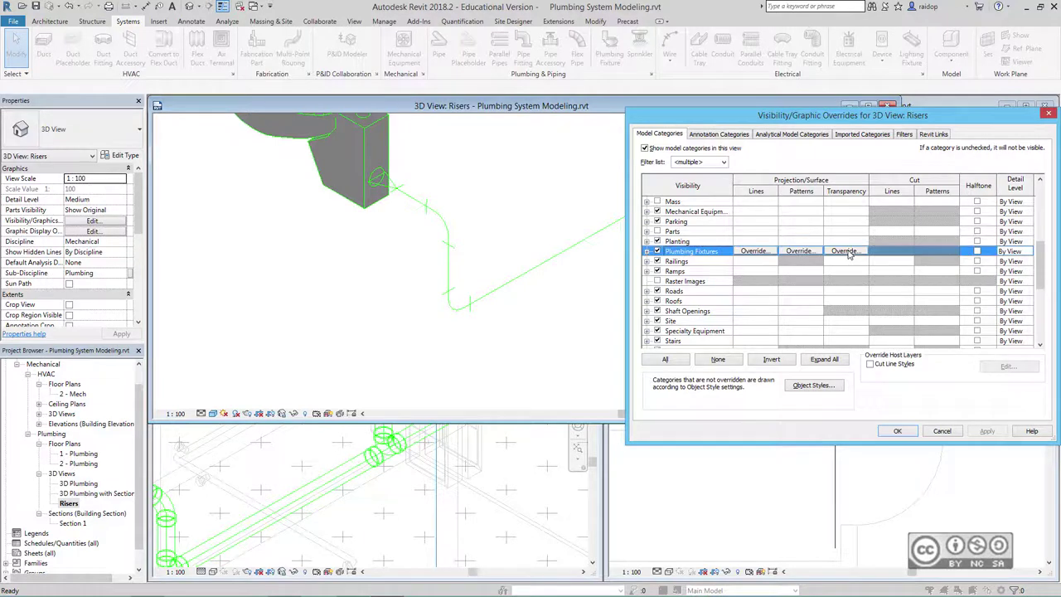
pyautogui.click(850, 252)
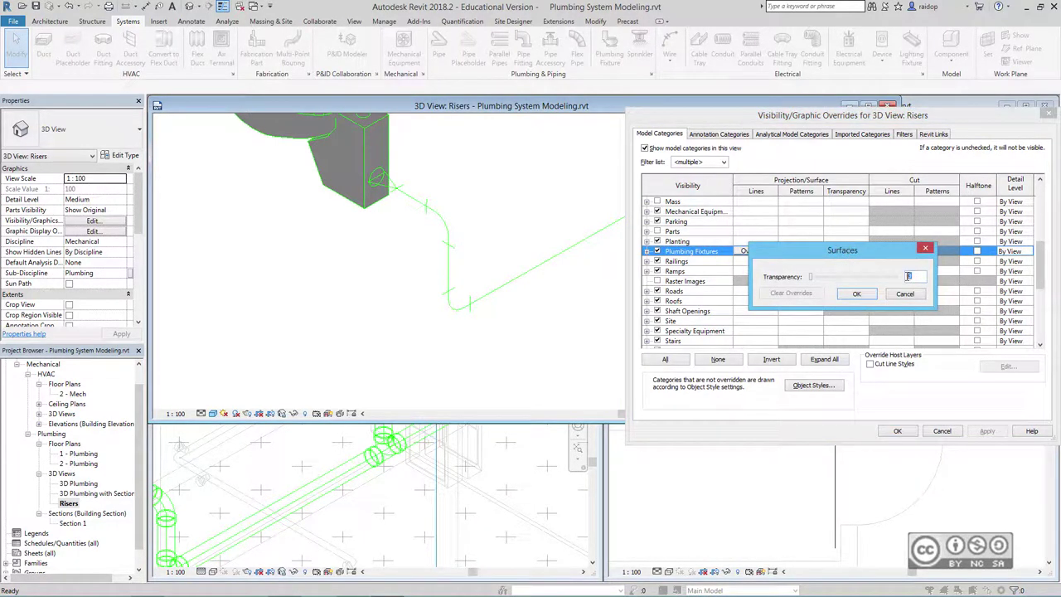
pyautogui.write('50')
pyautogui.click(856, 295)
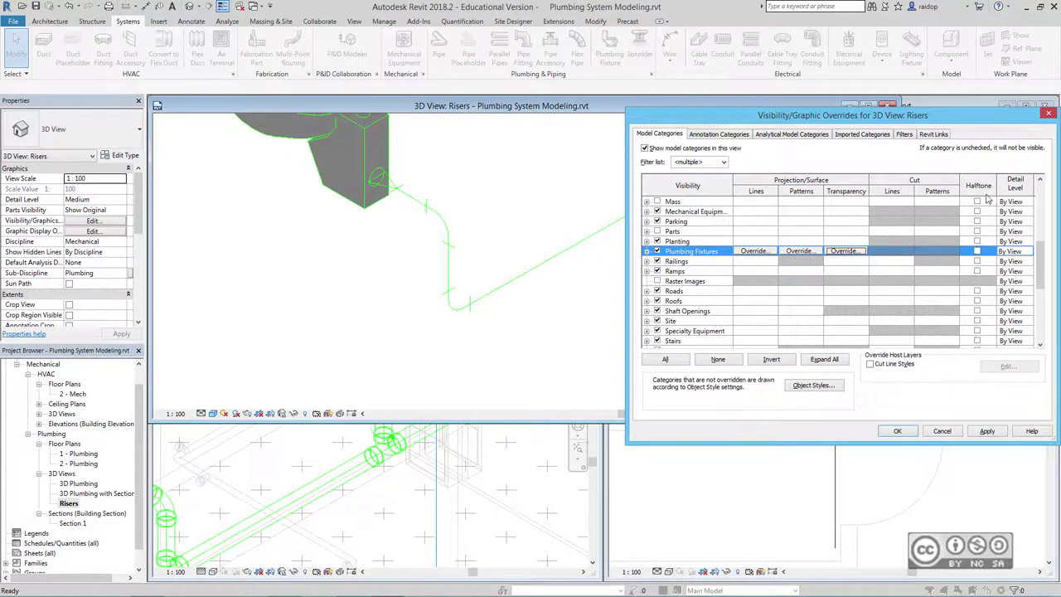
pyautogui.click(897, 431)
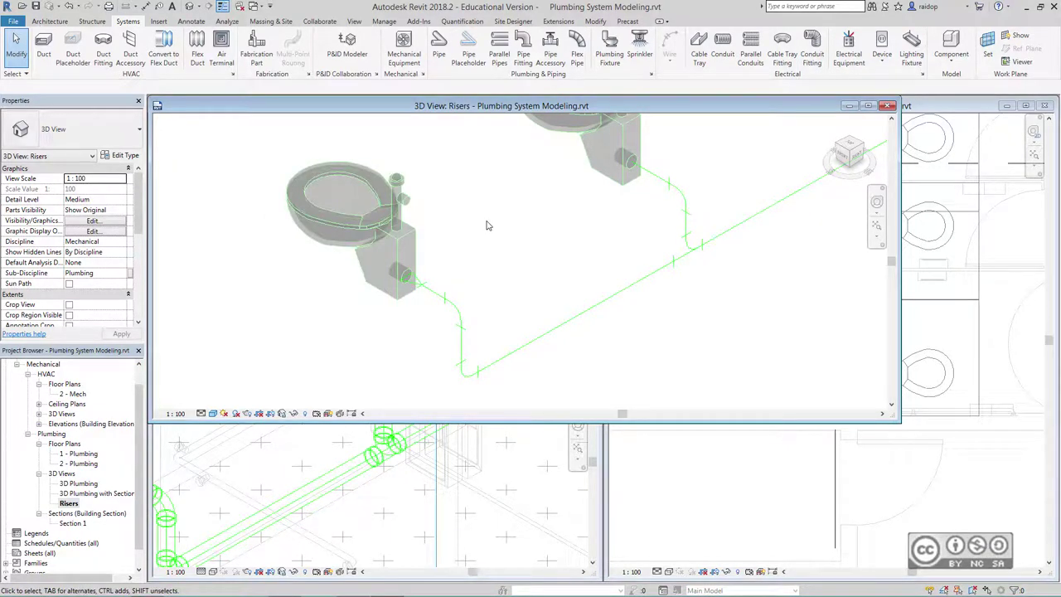
# Close the Risers window, then save and lock the 3D Plumbing with Section Box view orientation
pyautogui.scroll(-2, 487, 226)
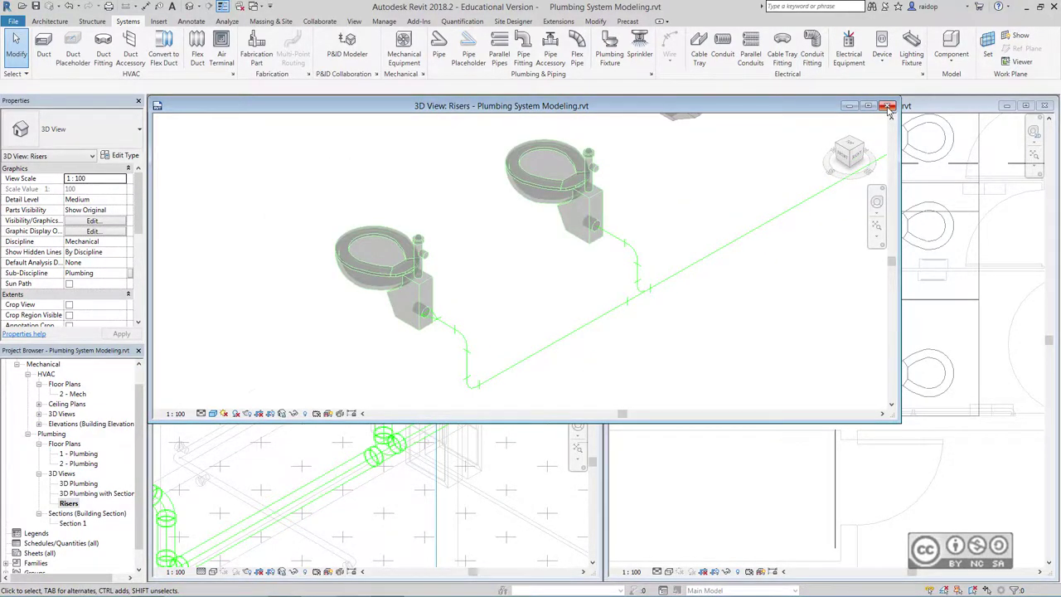
pyautogui.click(887, 106)
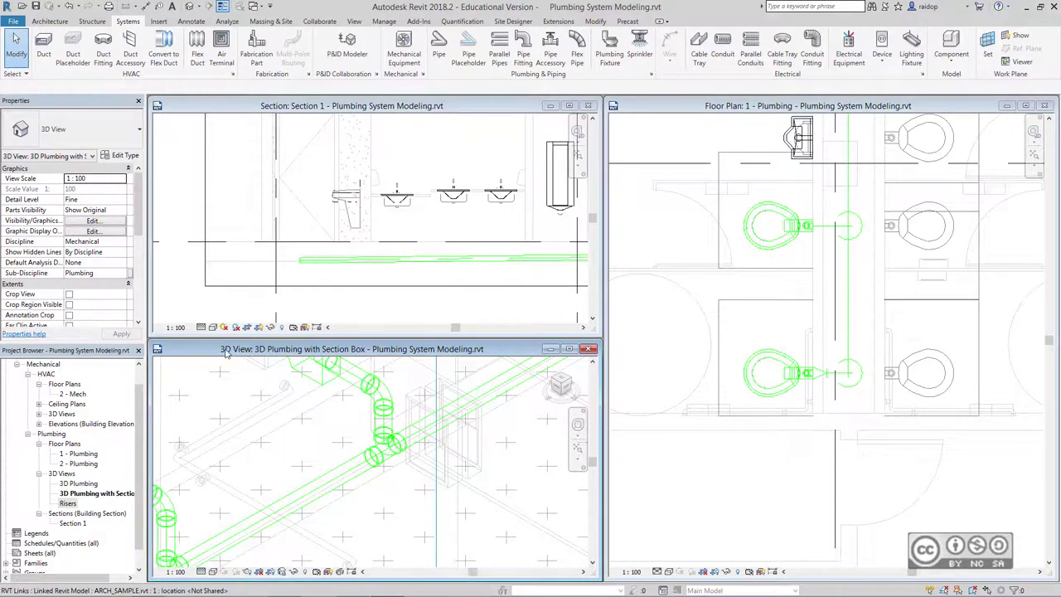
pyautogui.scroll(-3, 236, 427)
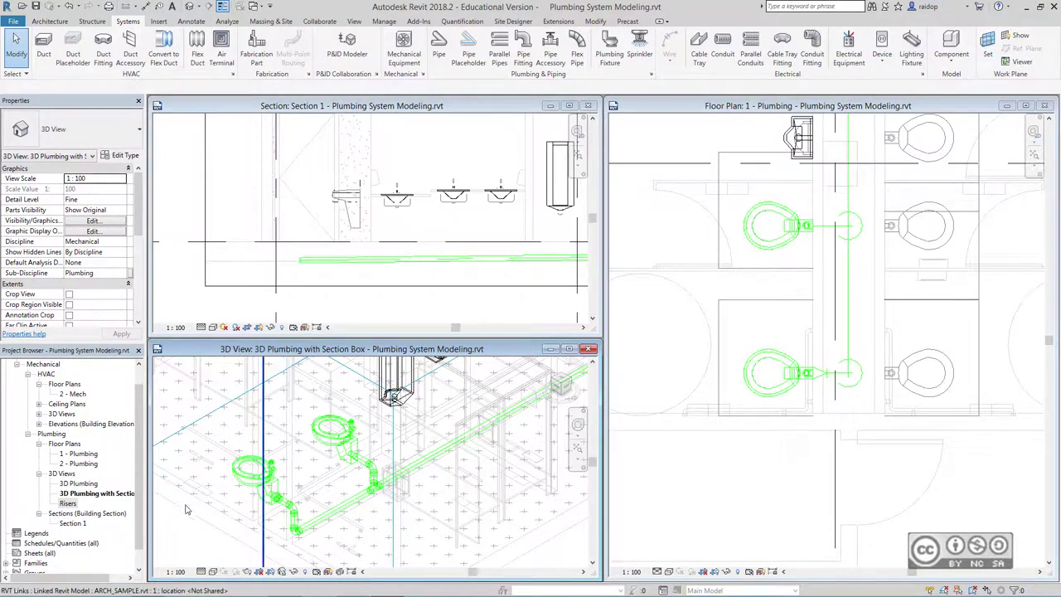
pyautogui.click(282, 572)
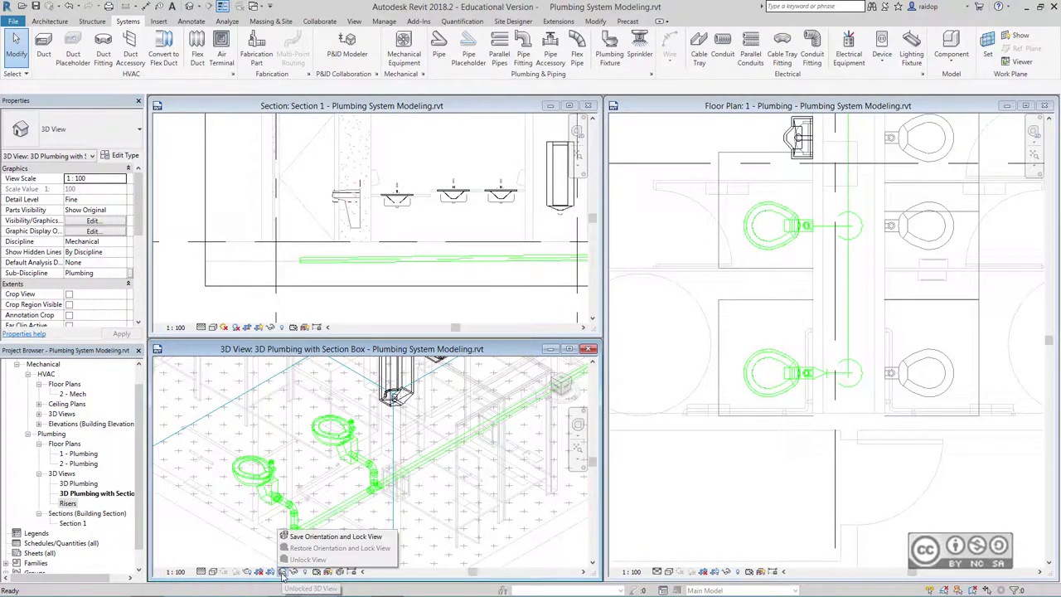
pyautogui.click(331, 538)
pyautogui.click(190, 21)
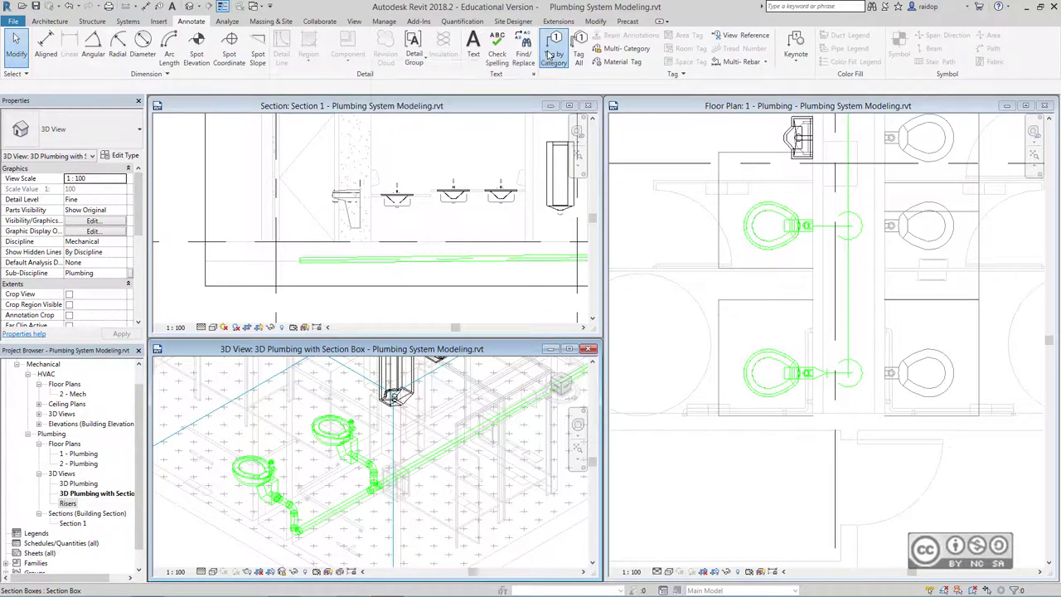
# Tag the lower main pipe with its 80 mmø size and both water closets with type-mark tags
pyautogui.click(554, 51)
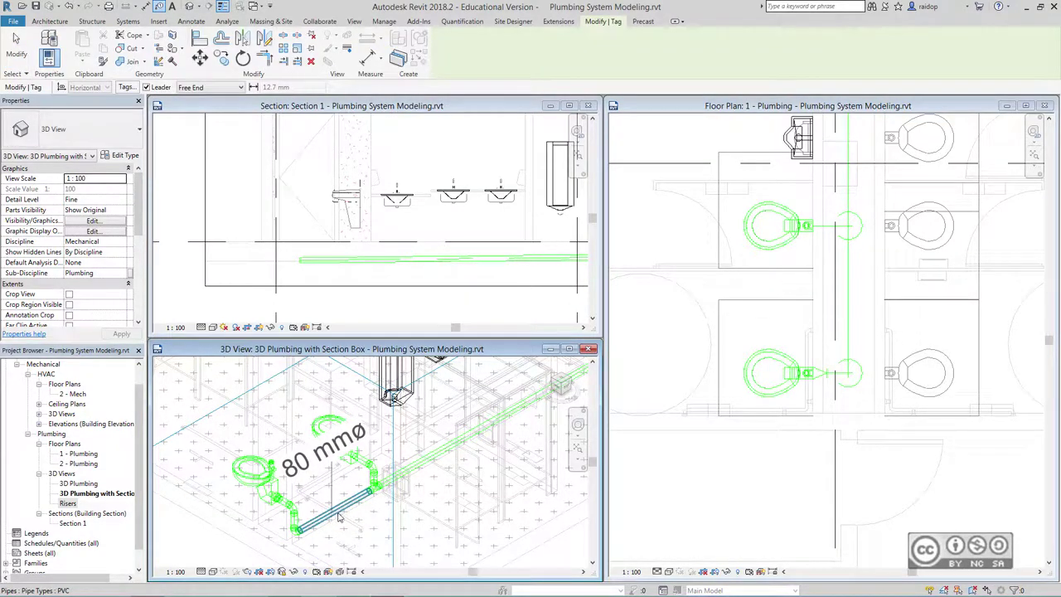
pyautogui.click(338, 517)
pyautogui.click(375, 533)
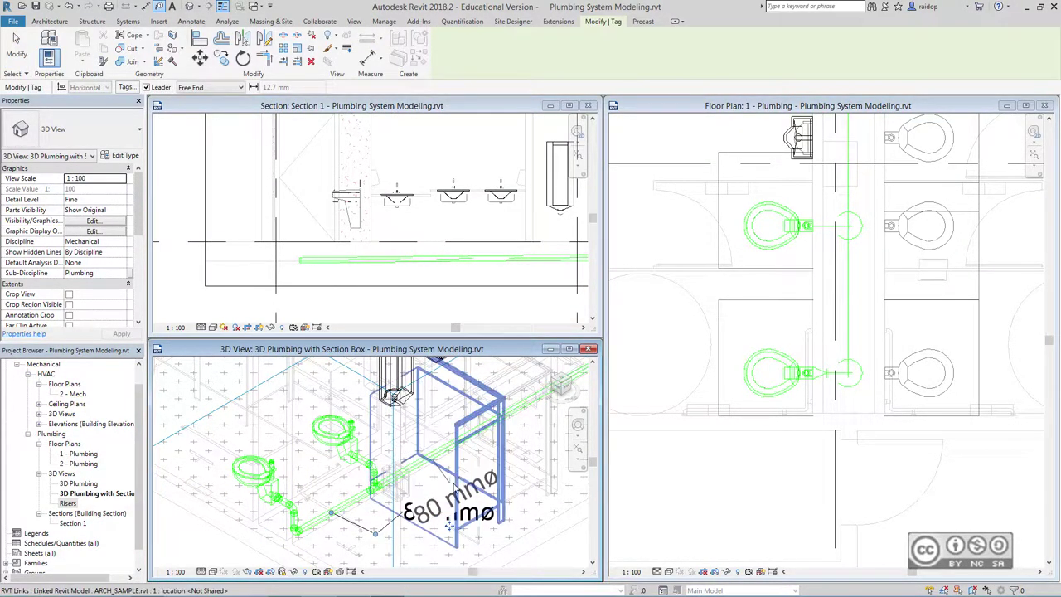
pyautogui.keyDown('shift'); pyautogui.moveTo(448, 523); pyautogui.dragTo(463, 484, button='middle'); pyautogui.keyUp('shift')
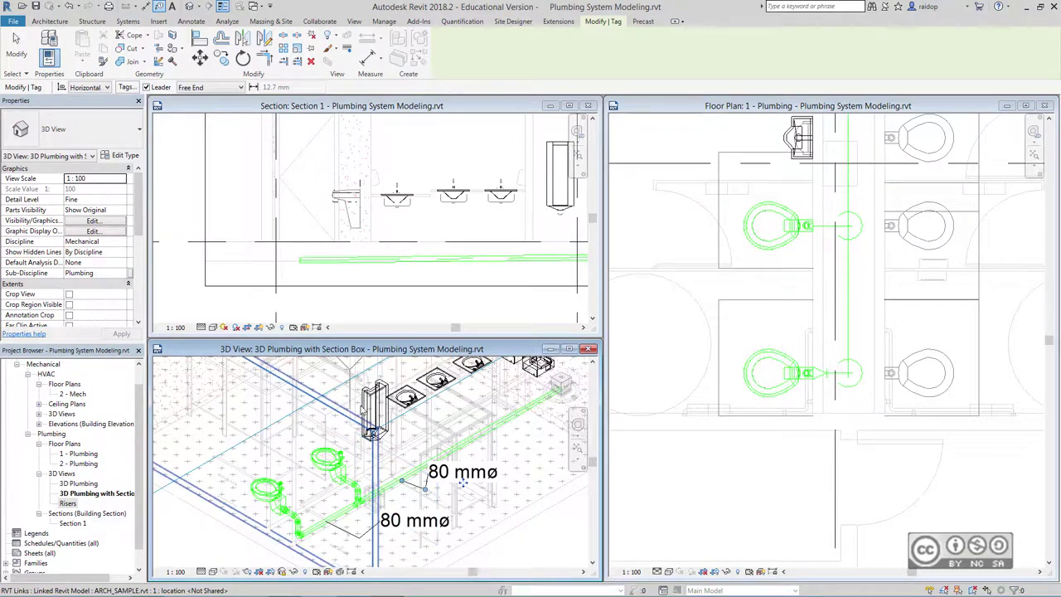
pyautogui.click(319, 470)
pyautogui.click(191, 474)
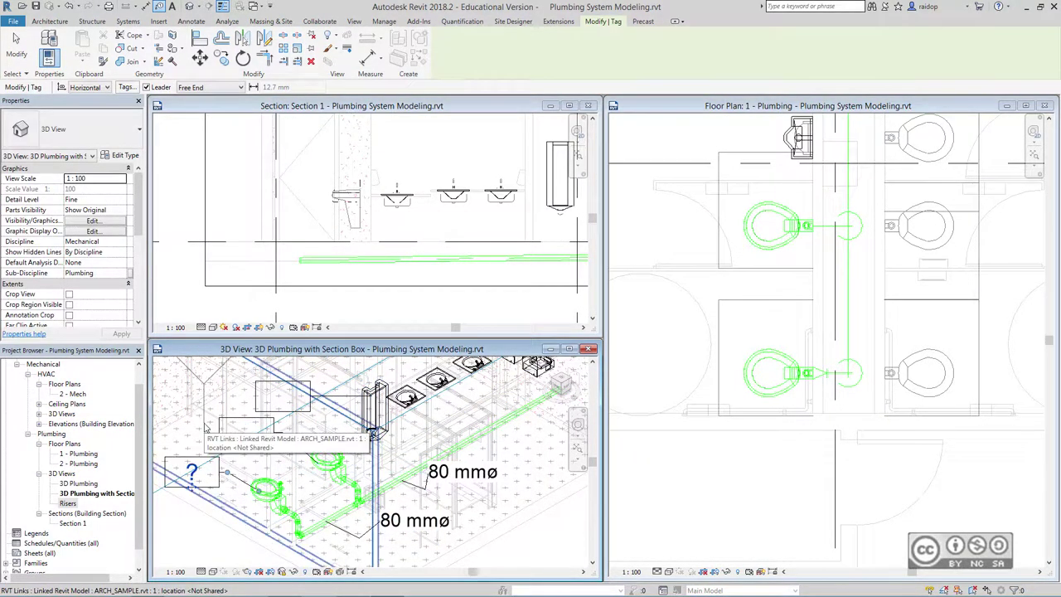
pyautogui.hotkey('ctrl', 'z')
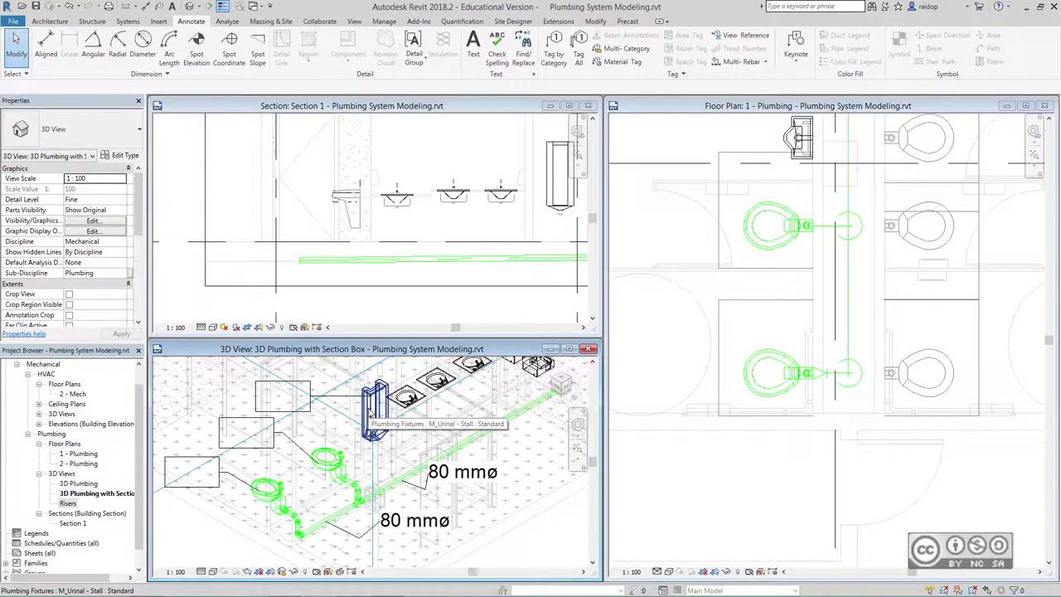
# Set the urinal type's Type Mark to UR-1
pyautogui.click(371, 412)
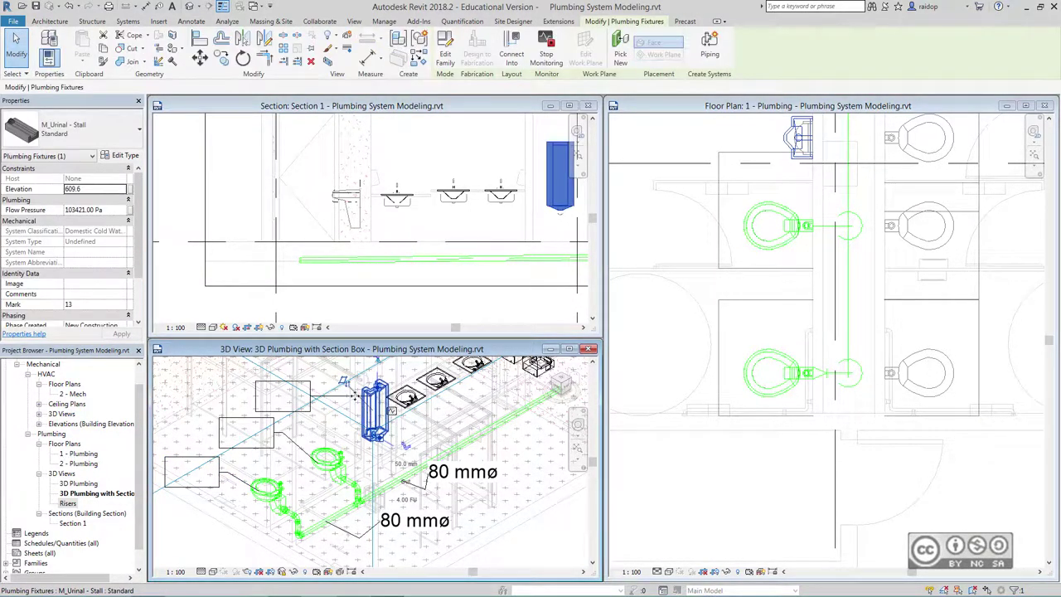
pyautogui.click(124, 156)
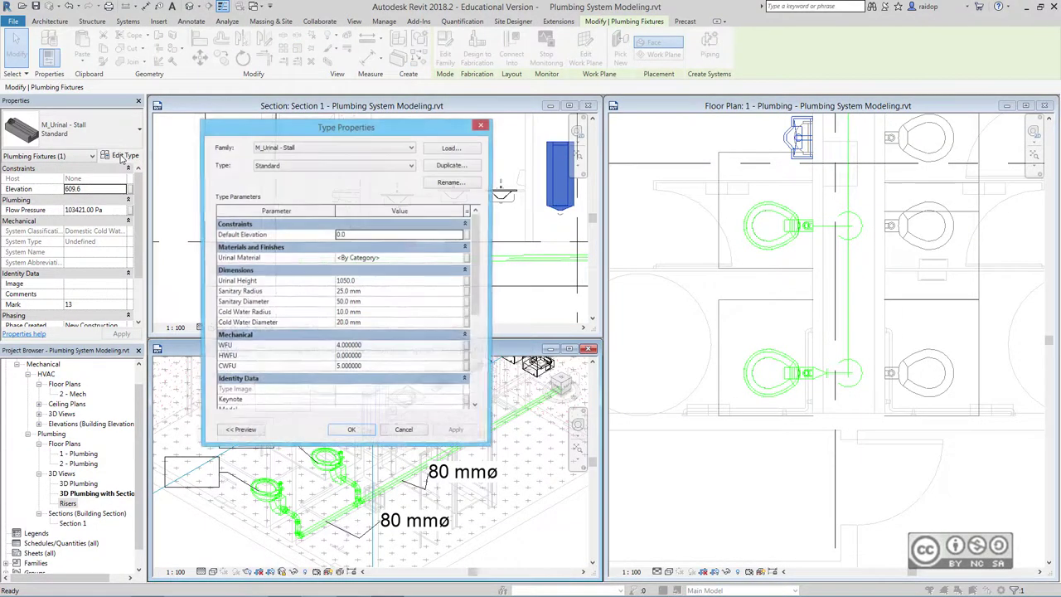
pyautogui.scroll(-5, 366, 362)
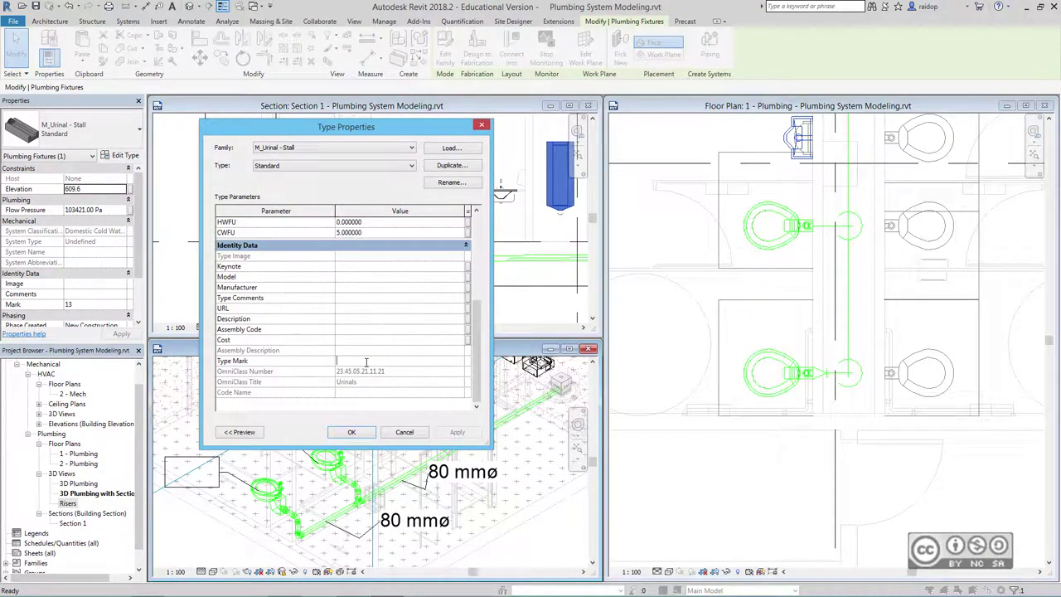
pyautogui.write('UR-1')
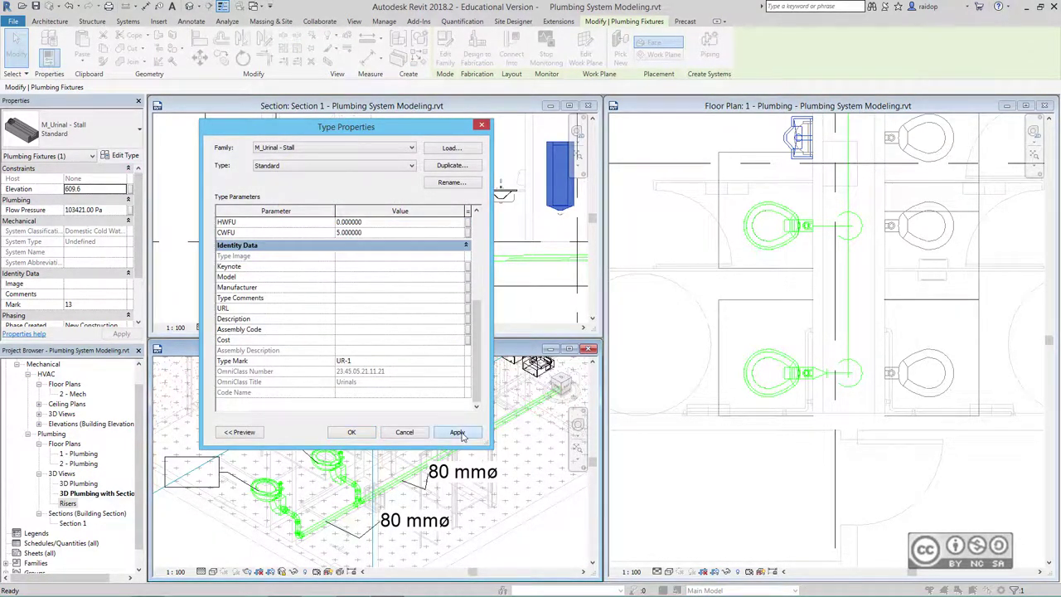
pyautogui.click(352, 432)
# Set the upper water closet type's Type Mark to WC-2
pyautogui.click(327, 462)
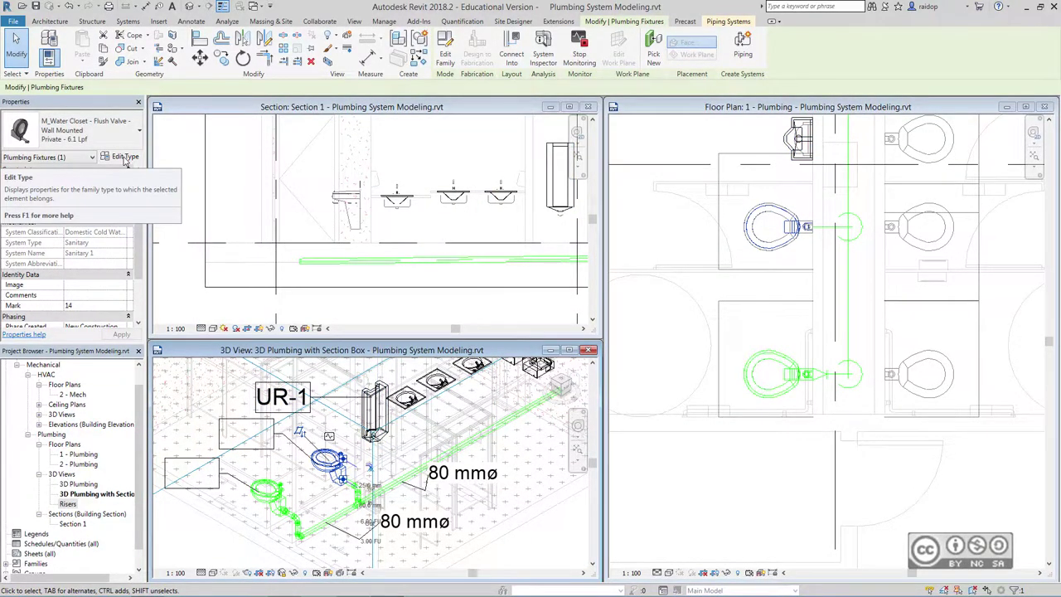
pyautogui.click(125, 157)
pyautogui.write('WC-2')
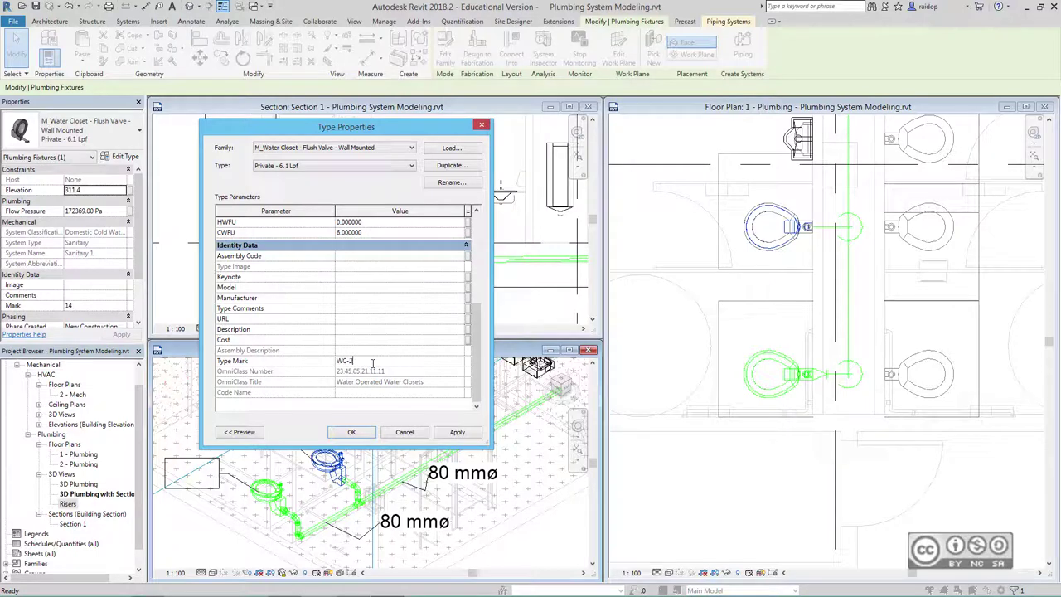
pyautogui.click(351, 432)
# Set the lower water closet type's Type Mark to WC-1, then bring up the 1 - Plumbing plan
pyautogui.click(267, 489)
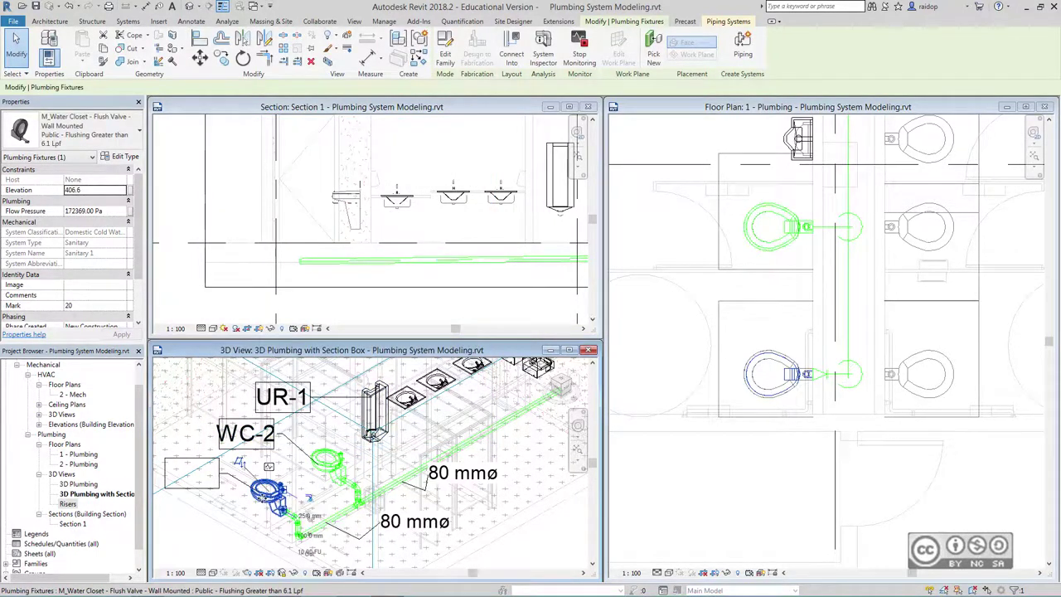
pyautogui.click(117, 156)
pyautogui.click(365, 361)
pyautogui.write('WC-1')
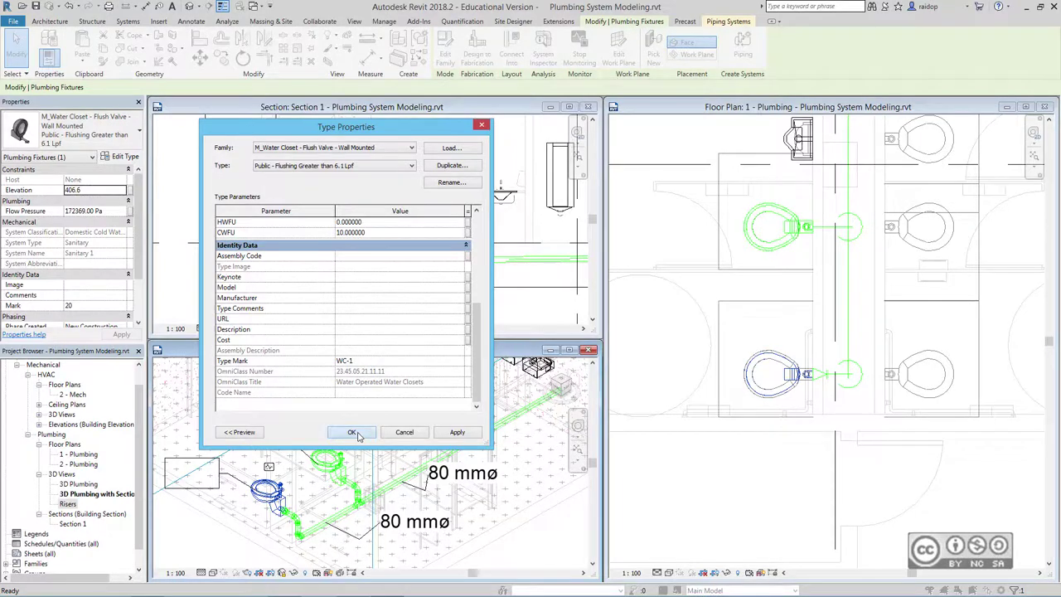
pyautogui.click(351, 432)
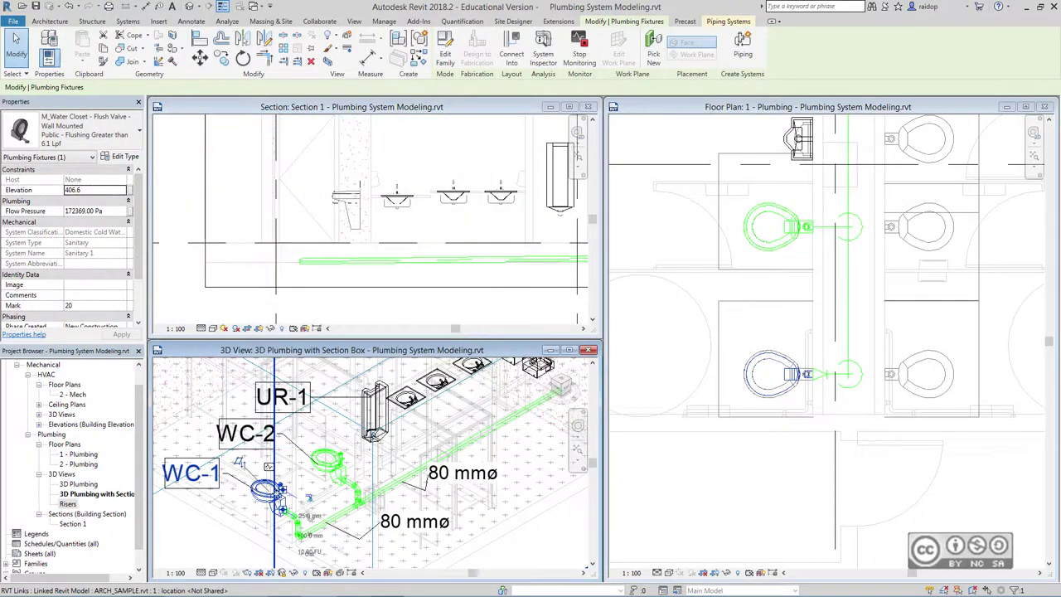
pyautogui.click(661, 232)
pyautogui.moveTo(660, 232); pyautogui.dragTo(699, 245, button='middle')
pyautogui.scroll(-2, 699, 244)
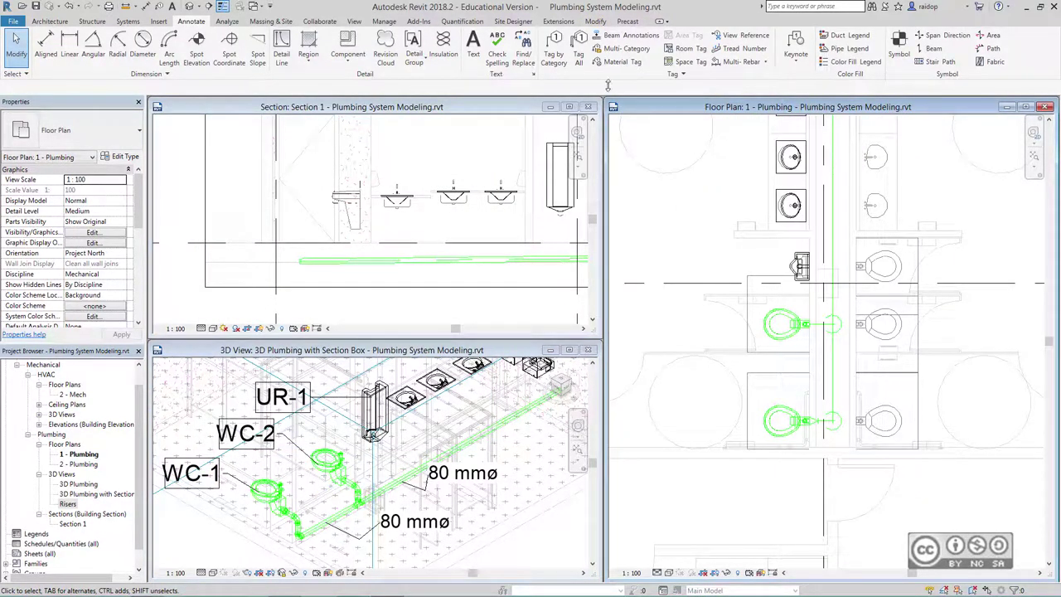
# Place UR-1, WC-2 and WC-1 tags left of the urinal and two water closets in 1 - Plumbing
pyautogui.click(554, 48)
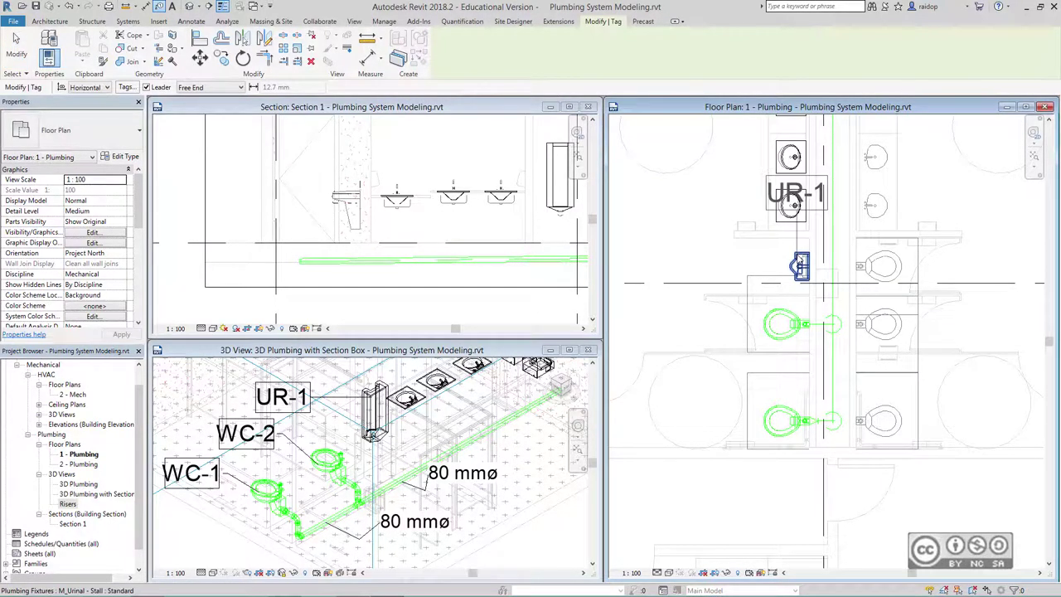
pyautogui.moveTo(800, 264); pyautogui.dragTo(688, 254)
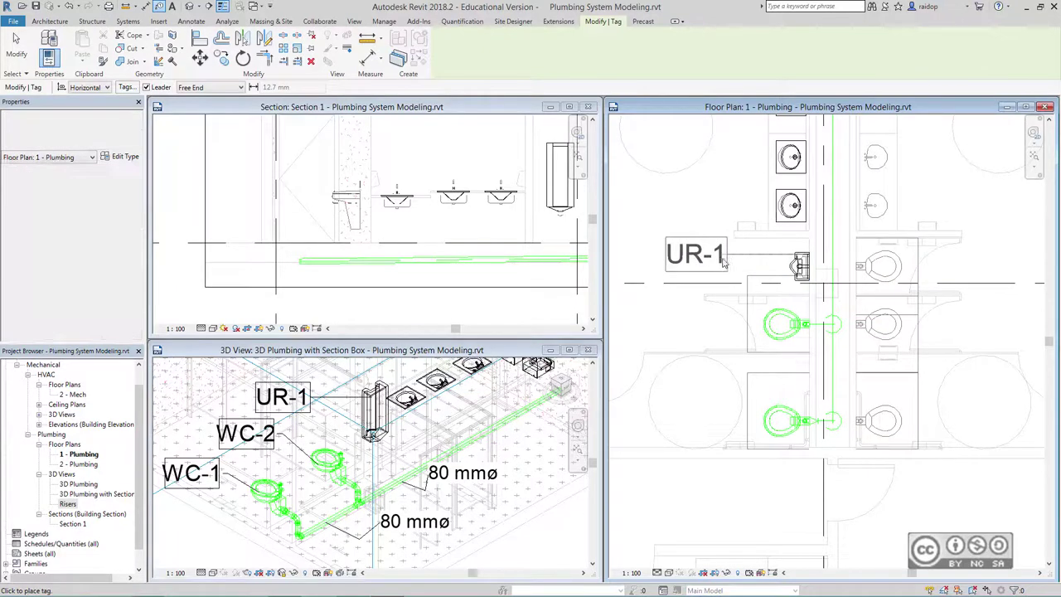
pyautogui.click(721, 325)
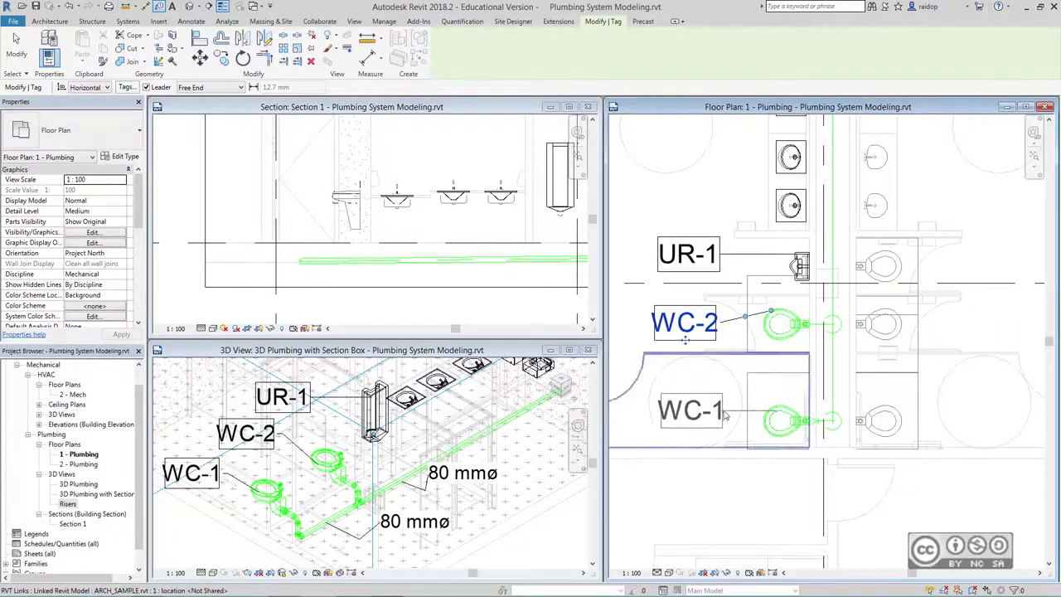
pyautogui.click(721, 412)
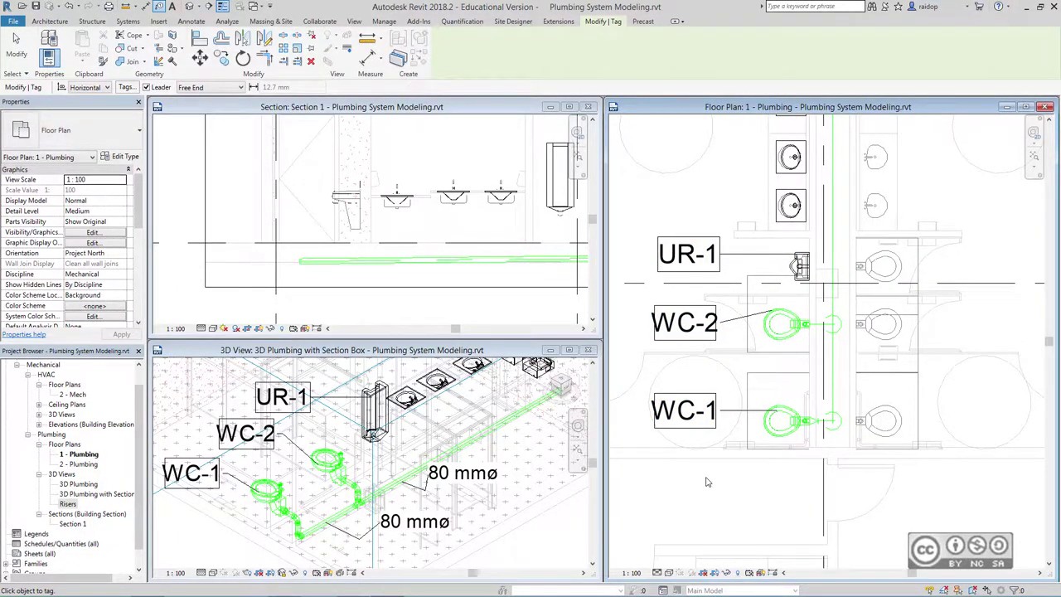
pyautogui.press('Escape')
pyautogui.press('Escape')
# Drag the upper 80 mmø pipe size tag in the locked 3D view a little downward
pyautogui.click(436, 485)
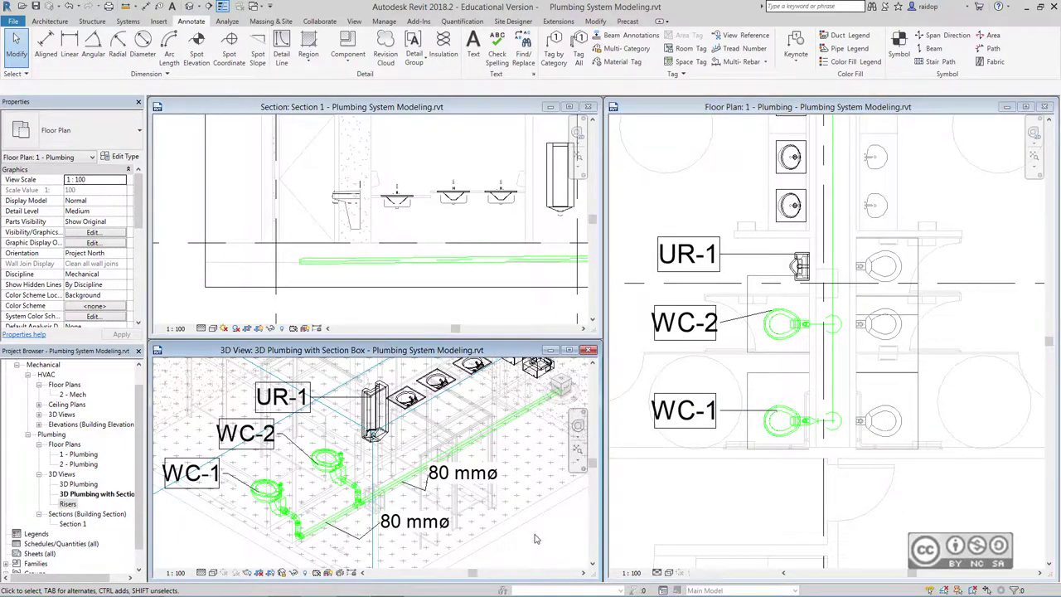
pyautogui.click(428, 485)
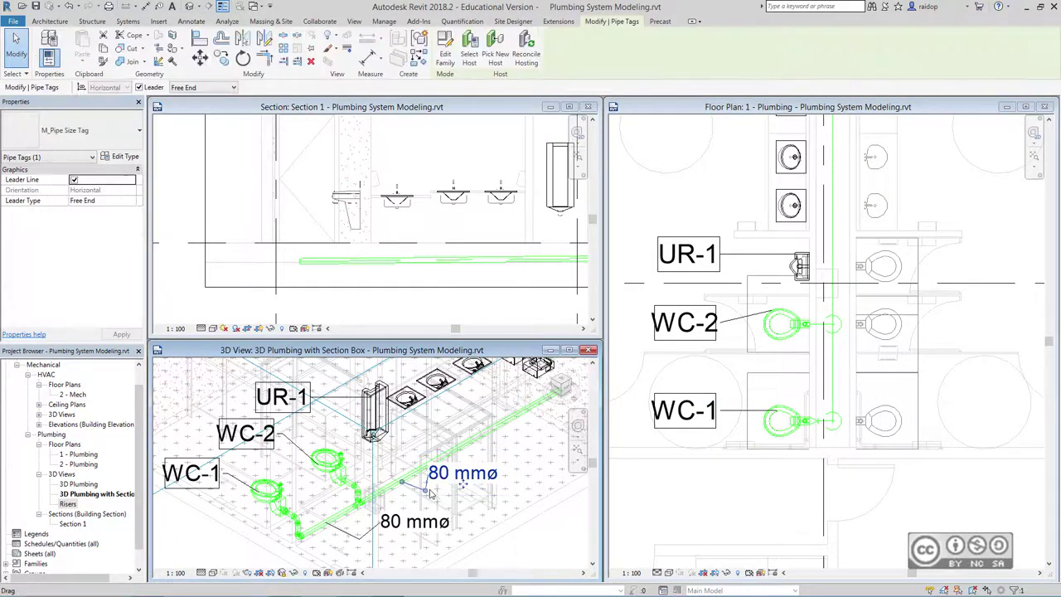
pyautogui.moveTo(466, 489); pyautogui.dragTo(466, 509)
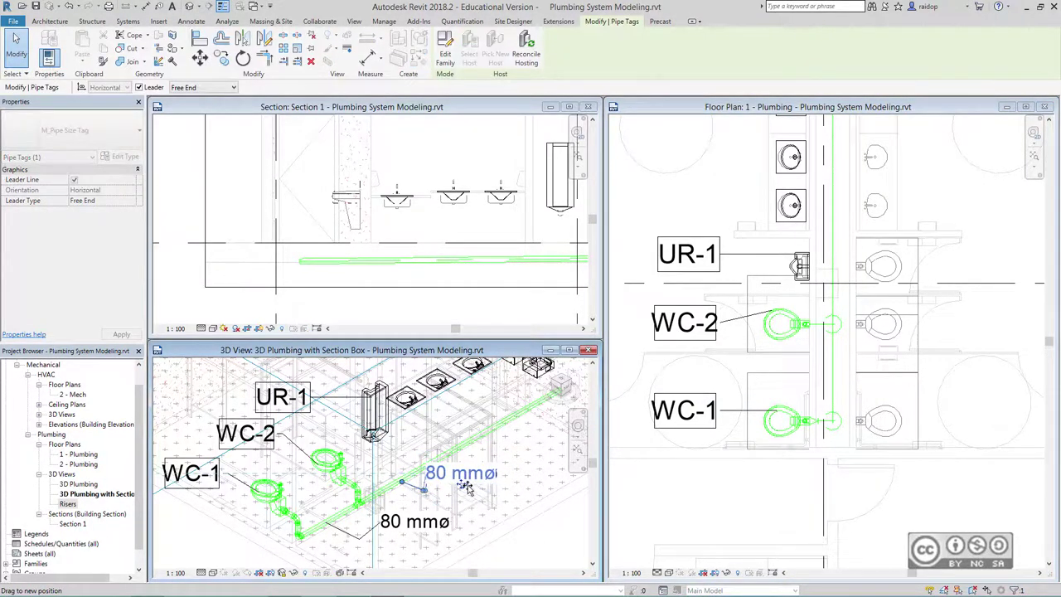
pyautogui.press('Escape')
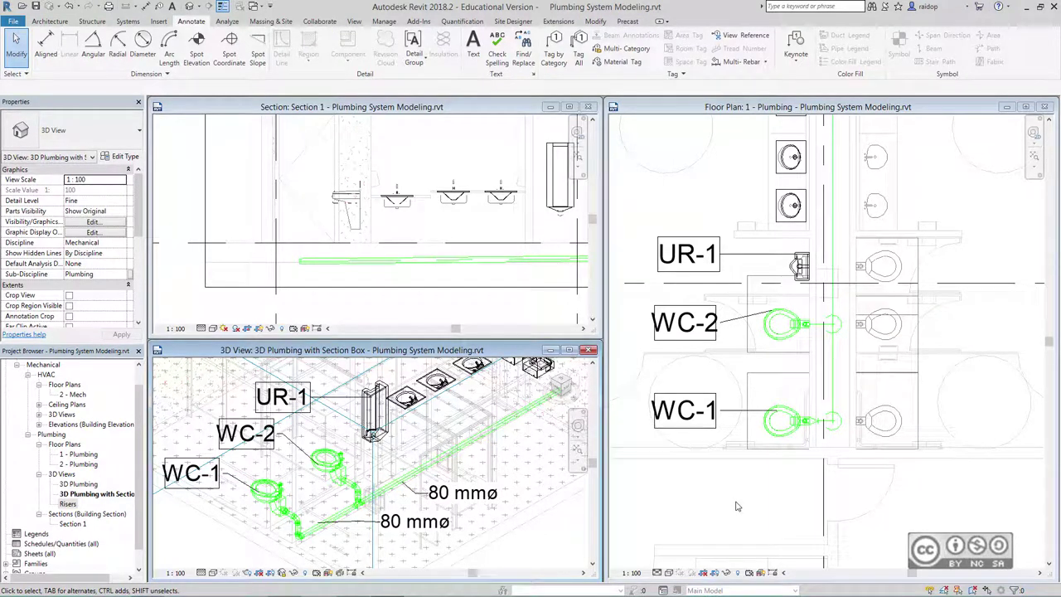